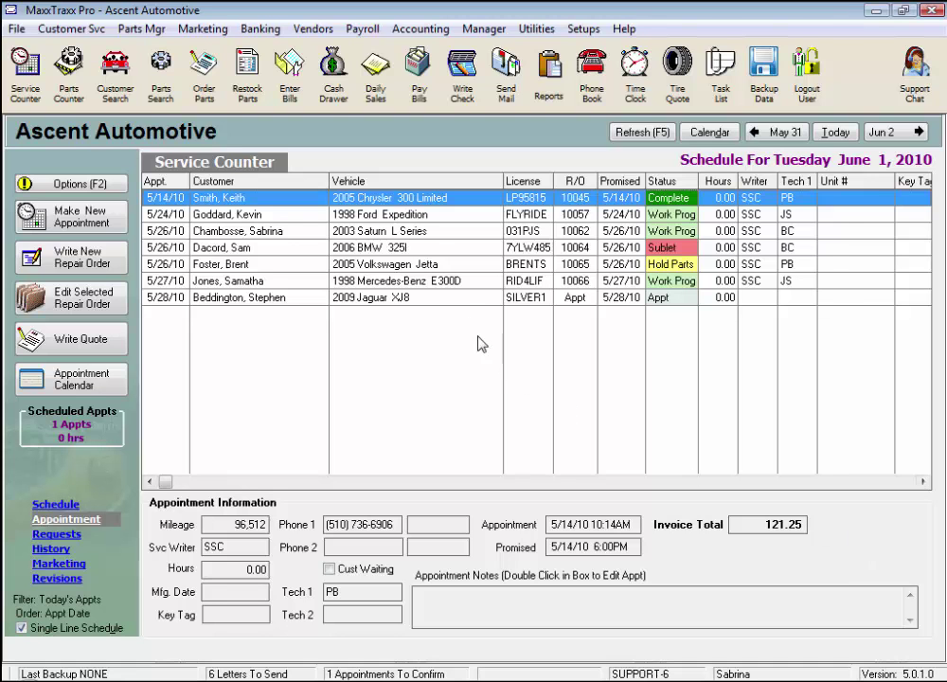
# Open repair order 10066 and add saved-list labor to its Transmission inspection request.
pyautogui.click(458, 282)
pyautogui.doubleClick(458, 283)
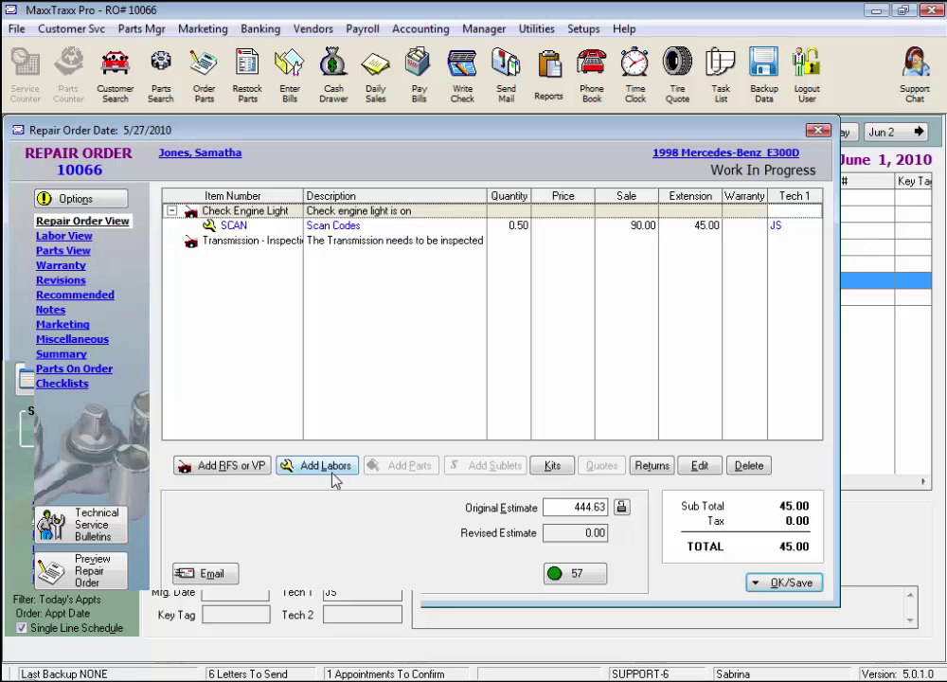
pyautogui.click(339, 230)
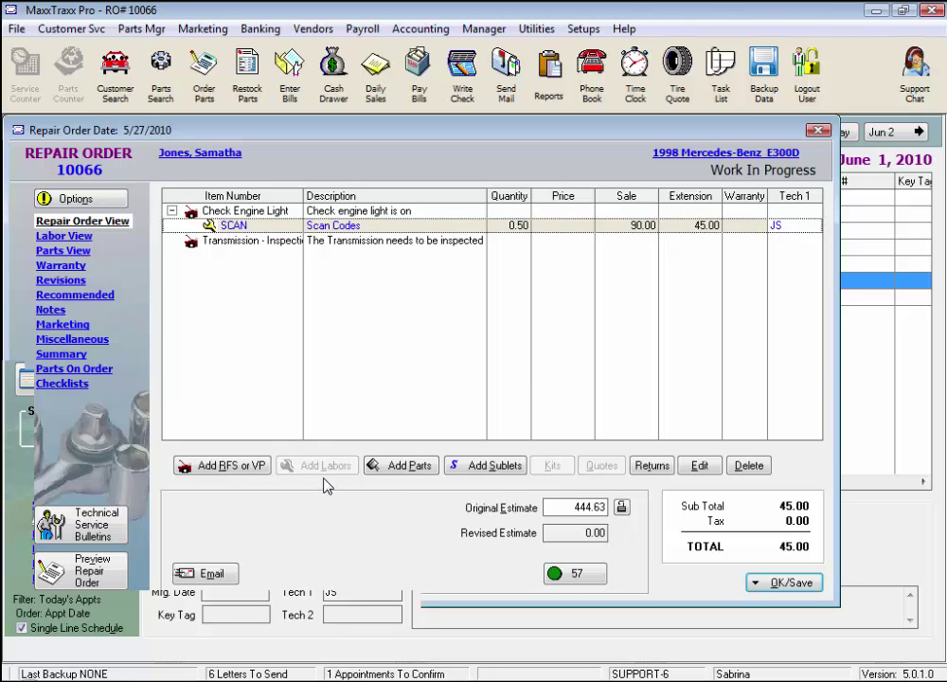
pyautogui.click(350, 245)
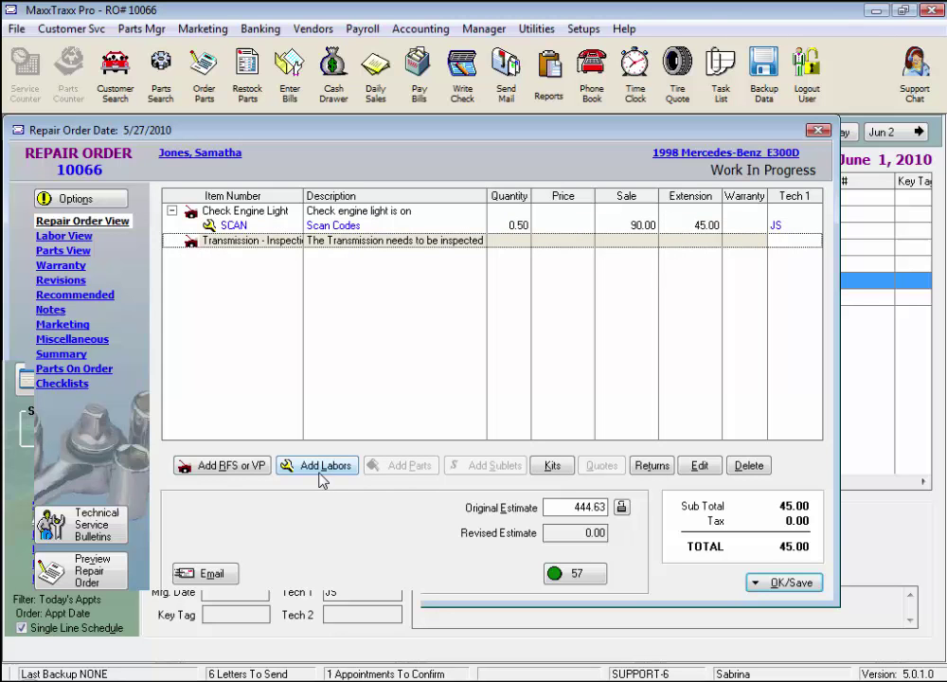
pyautogui.rightClick(379, 245)
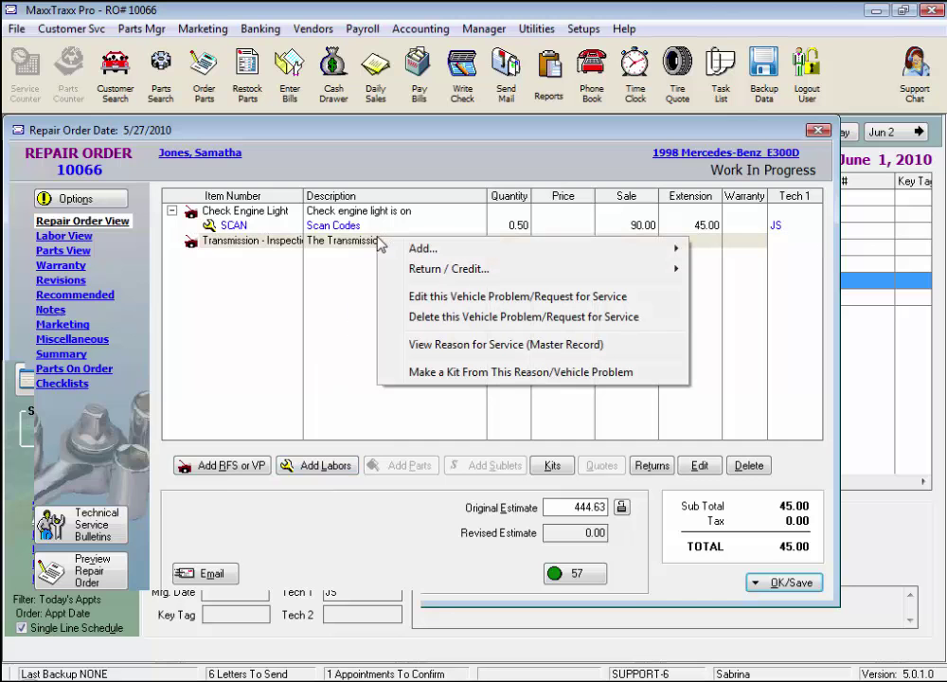
pyautogui.moveTo(429, 252)
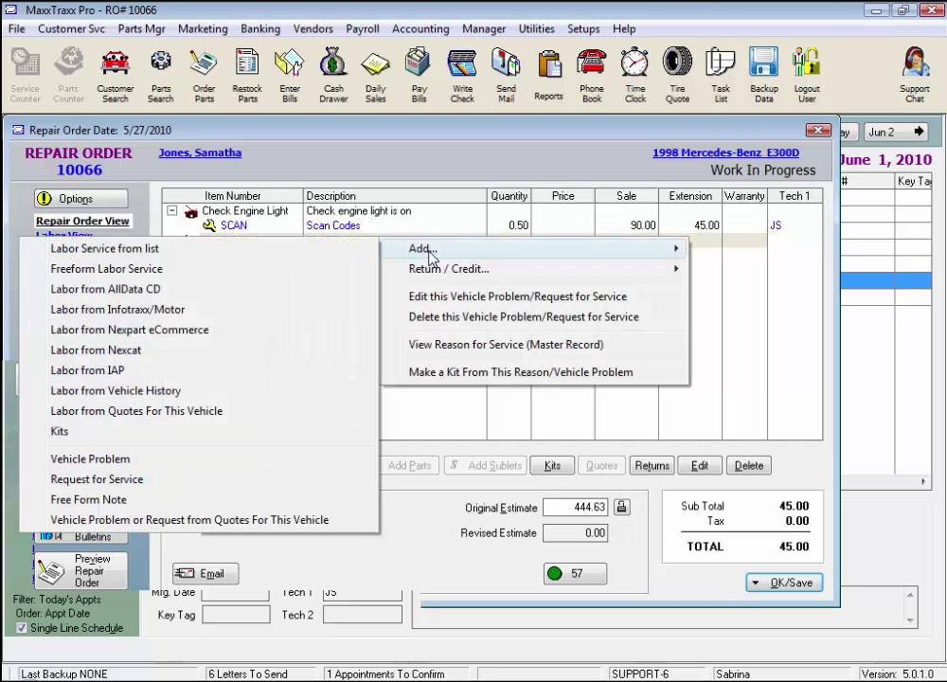
pyautogui.click(351, 253)
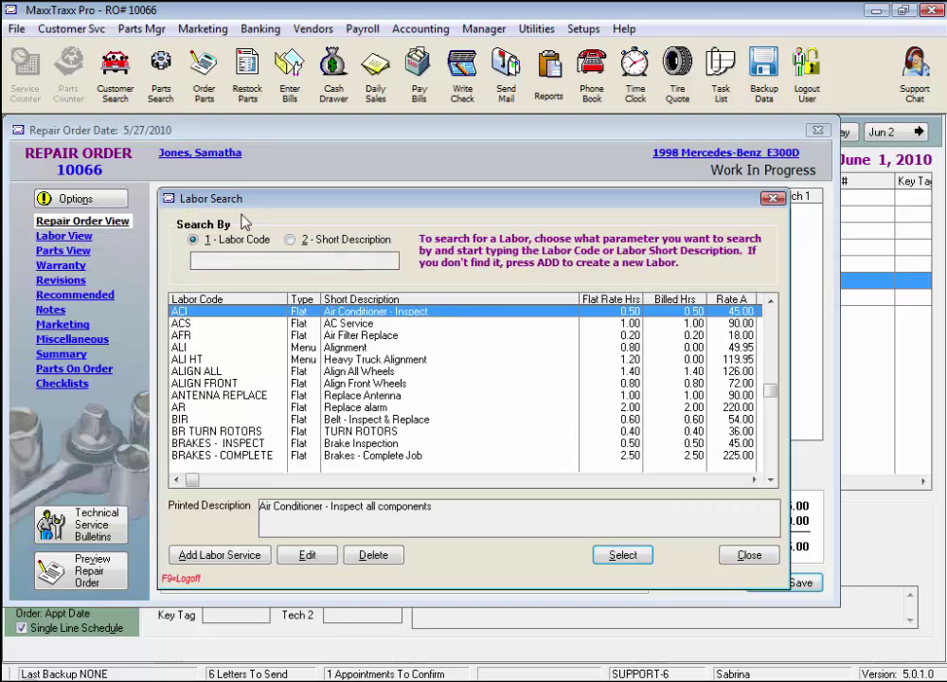
# Search the labor list by code 'tr' and pick TRANS - INSPECTION (4.00 hours, 360.00).
pyautogui.click(771, 300)
pyautogui.click(775, 478)
pyautogui.click(775, 478)
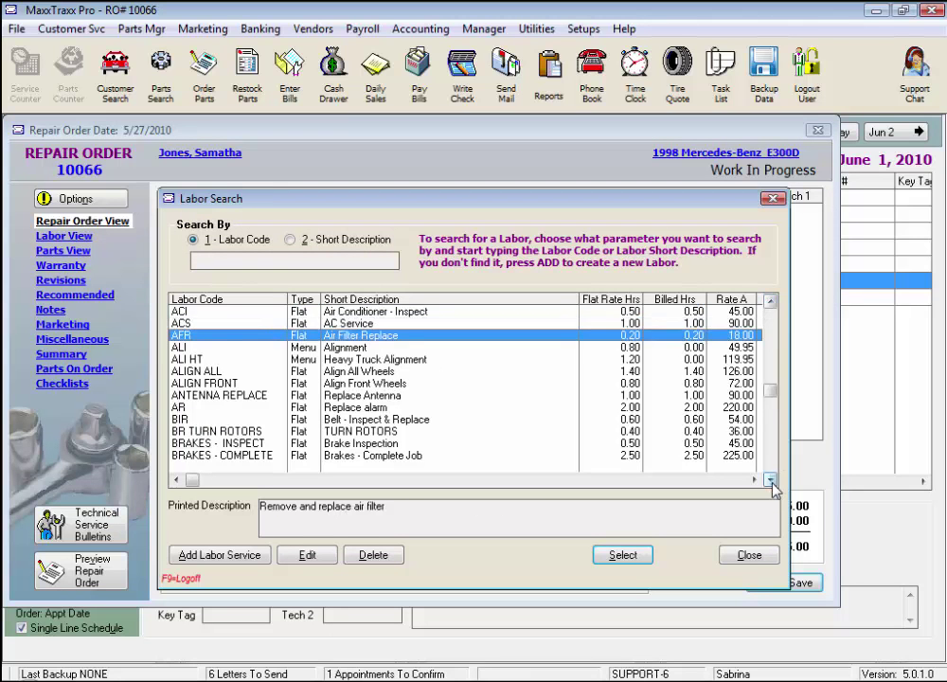
pyautogui.click(775, 421)
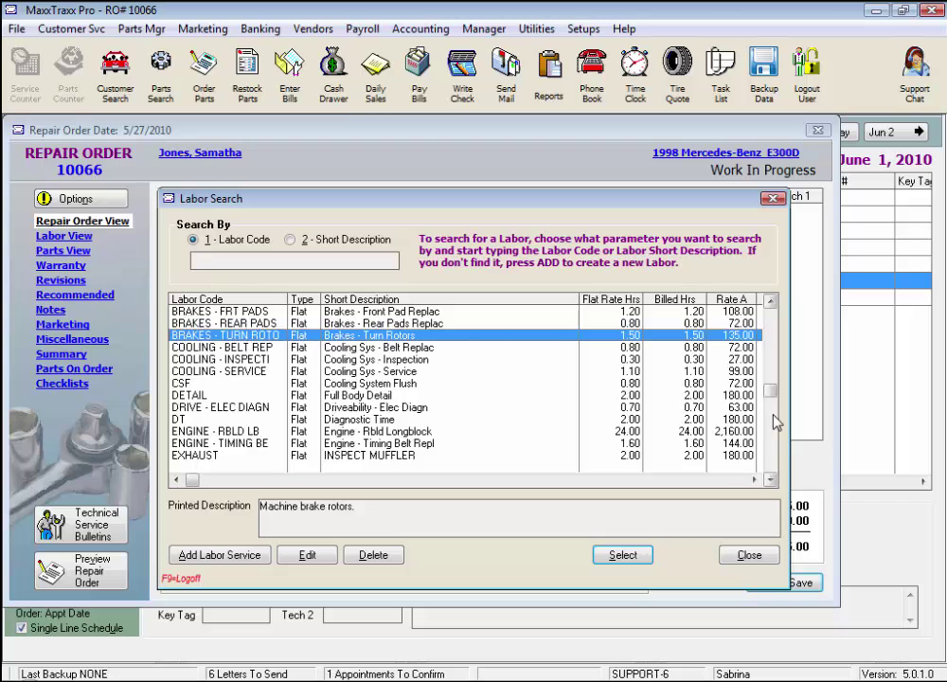
pyautogui.write('tr')
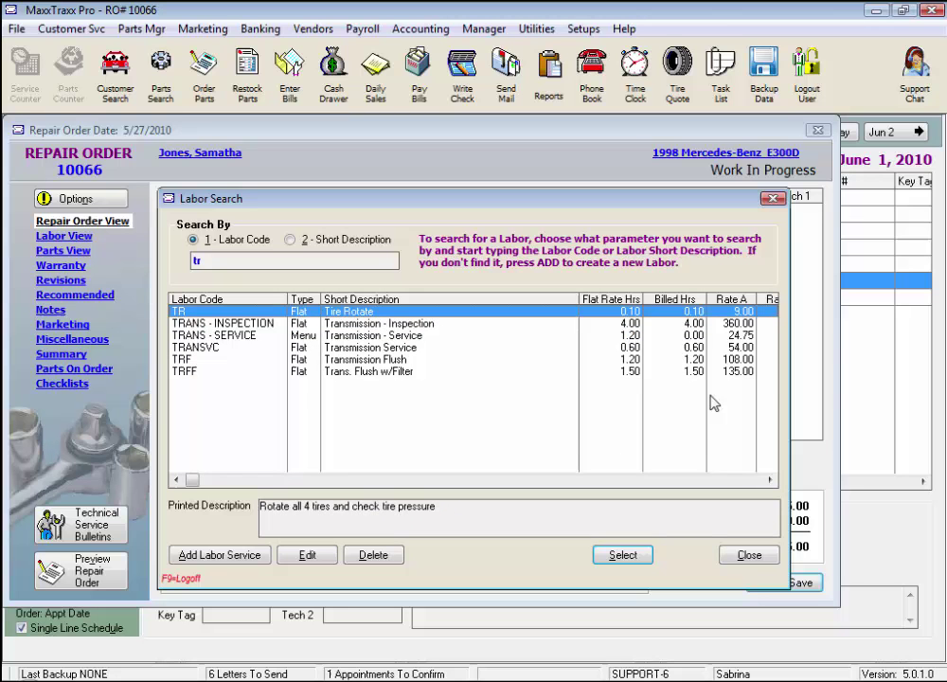
pyautogui.click(431, 327)
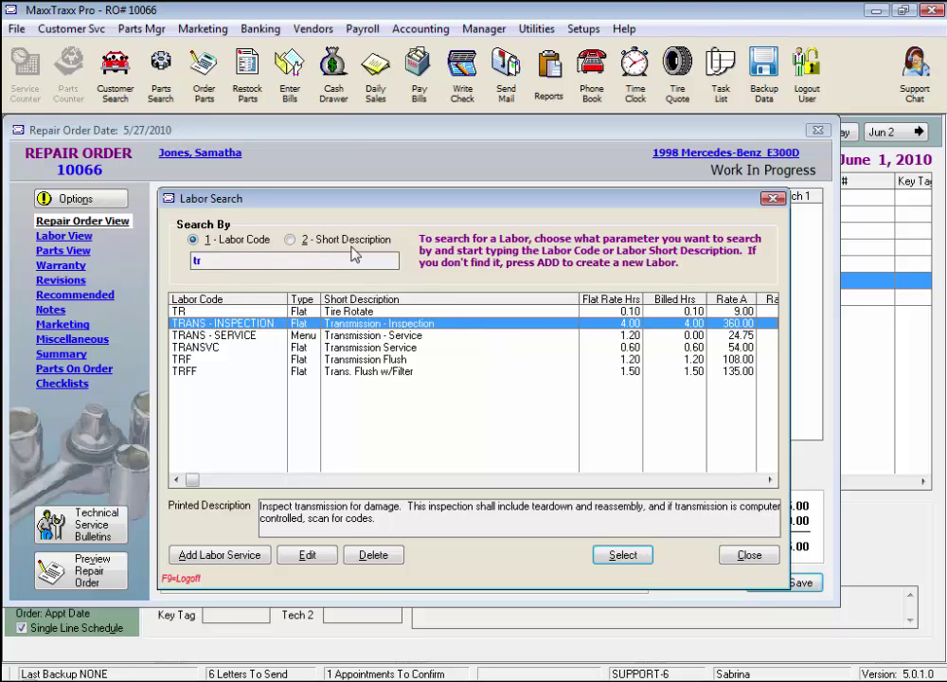
# Switch the labor search to Short Description, search 'tr', and select TRANS - INSPECTION.
pyautogui.click(290, 242)
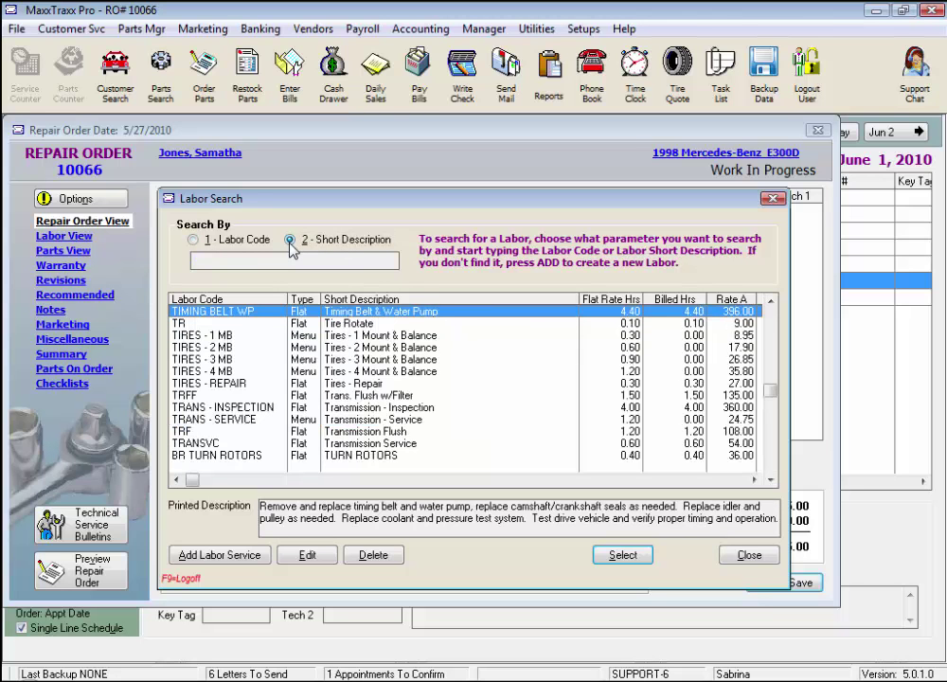
pyautogui.write('tr')
pyautogui.press('Down')
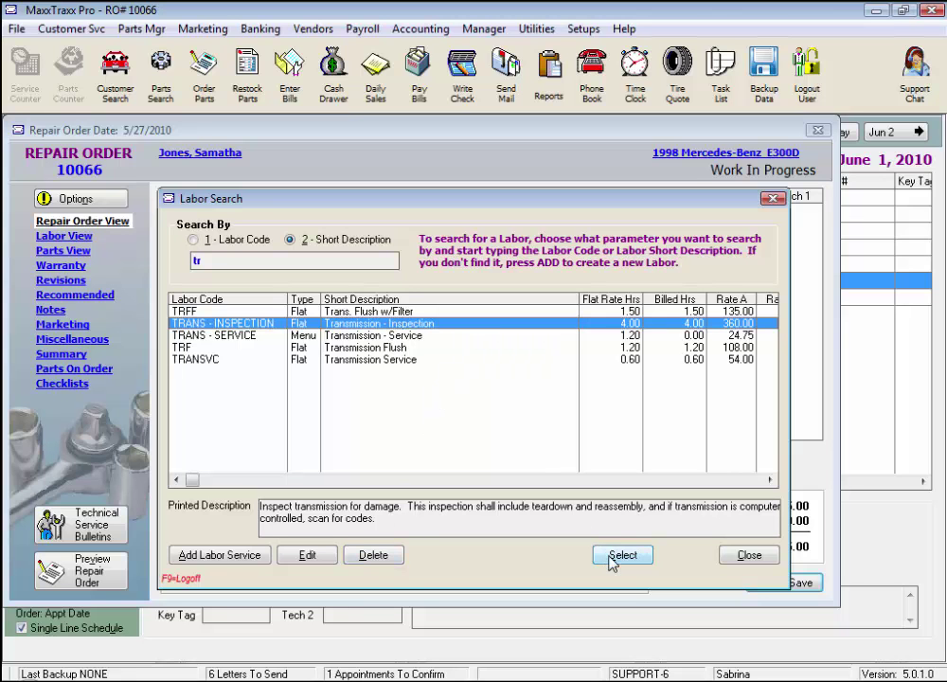
# Add TRANS - INSPECTION and append '. Vehicle was in a front end collision.' to its printed description.
pyautogui.doubleClick(452, 332)
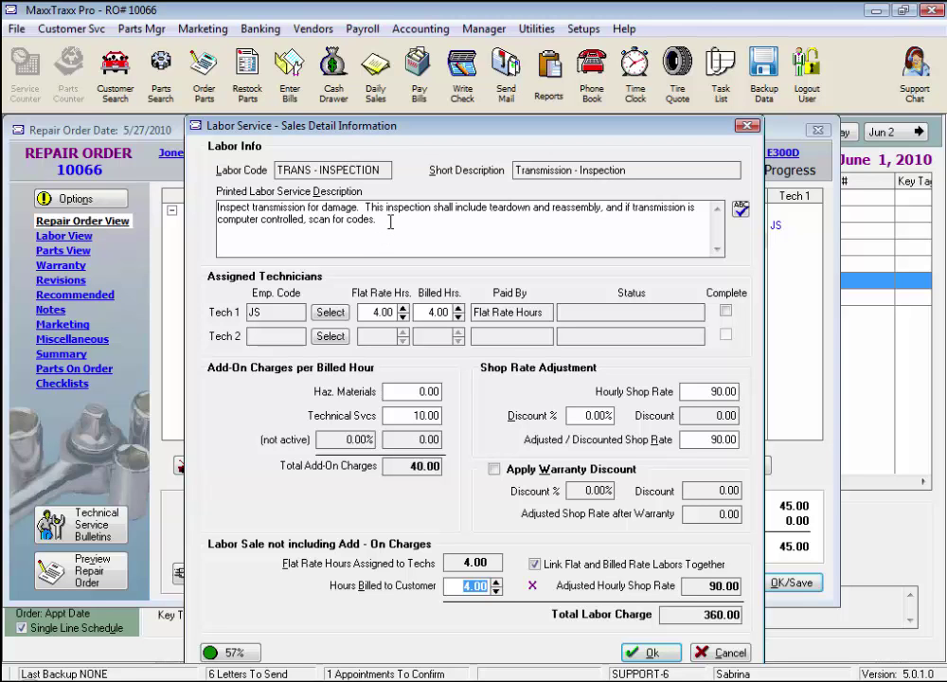
pyautogui.click(390, 222)
pyautogui.write('.')
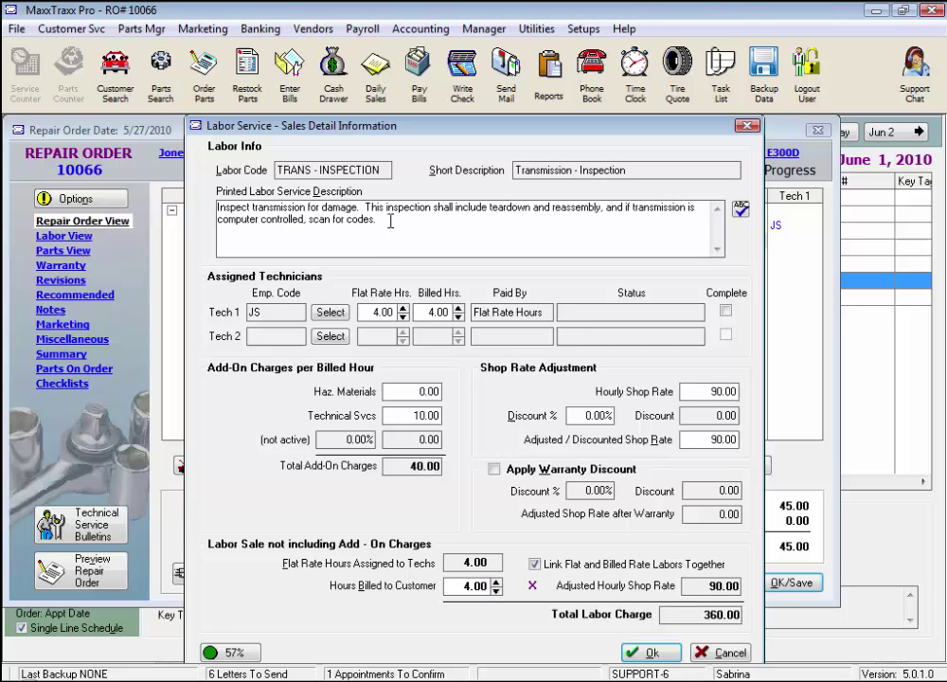
pyautogui.write('  V')
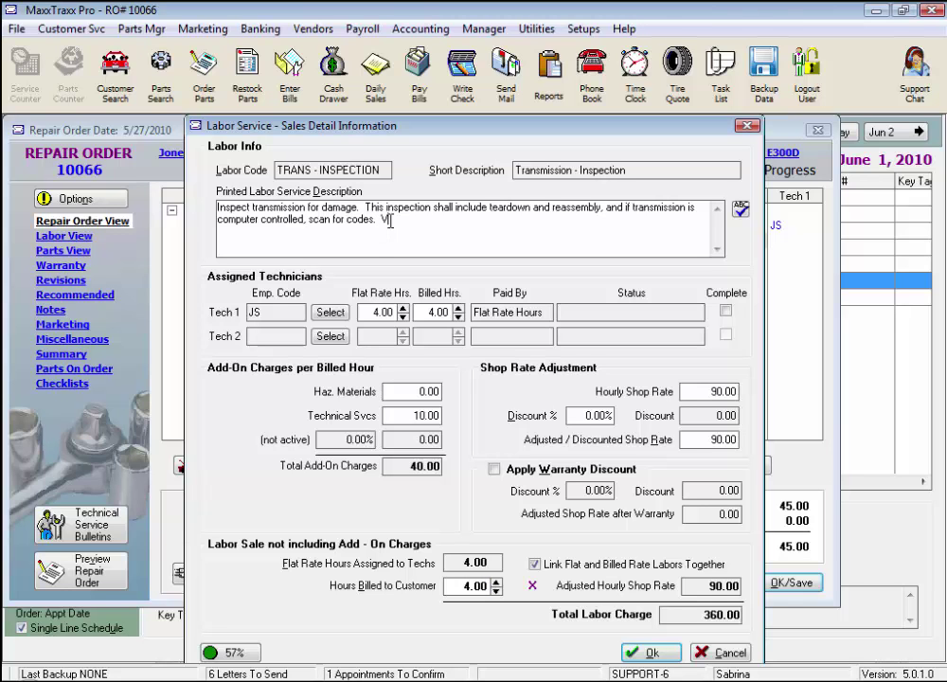
pyautogui.write('ehicle was in a front e')
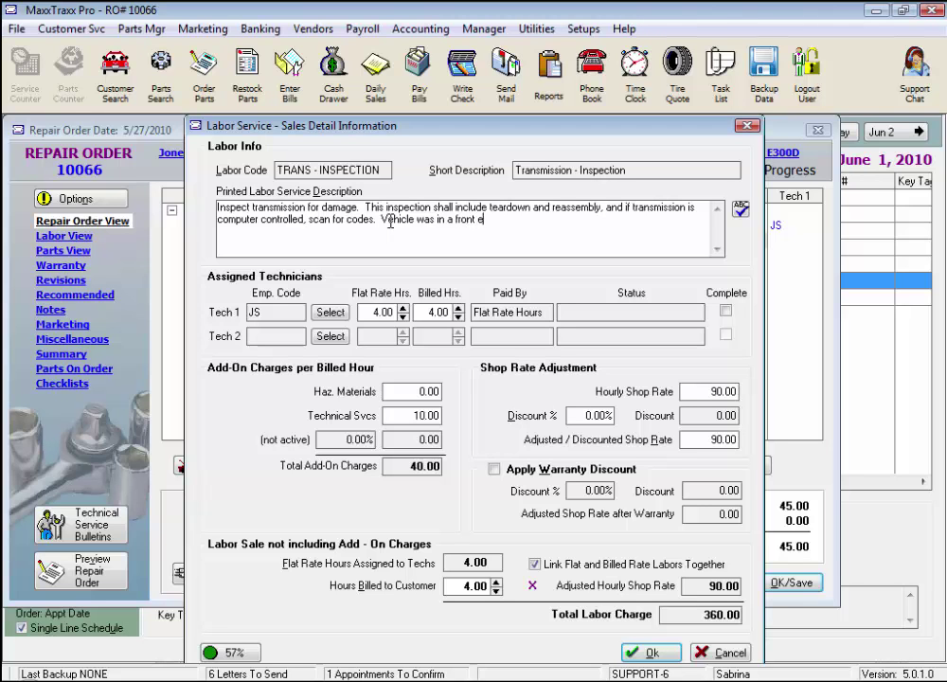
pyautogui.write('nd collision.')
pyautogui.click(331, 314)
pyautogui.click(570, 507)
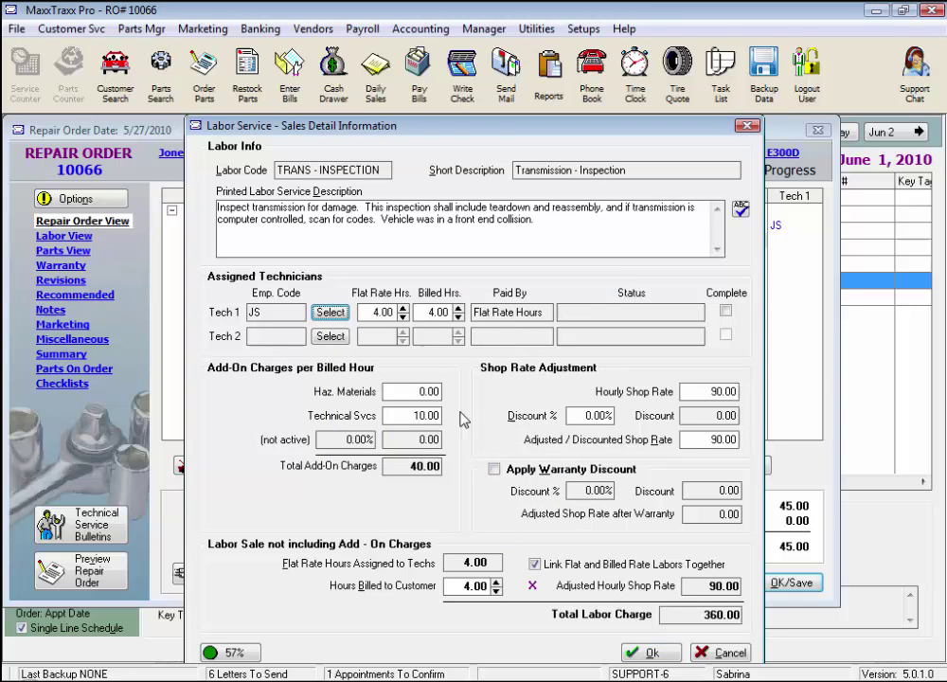
pyautogui.click(398, 391)
pyautogui.moveTo(398, 391); pyautogui.dragTo(439, 392)
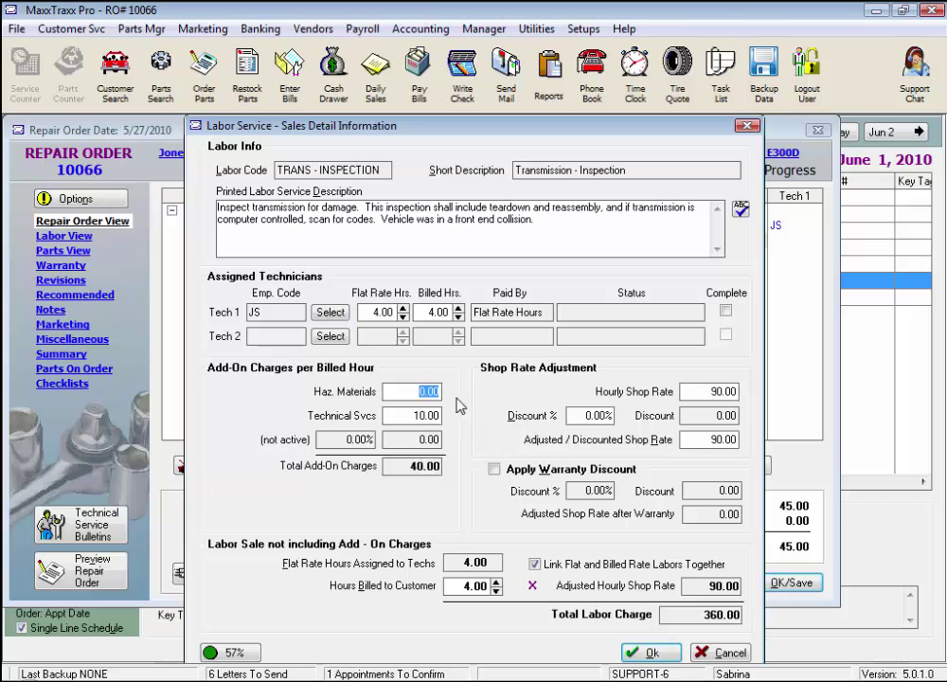
pyautogui.moveTo(413, 417); pyautogui.dragTo(444, 418)
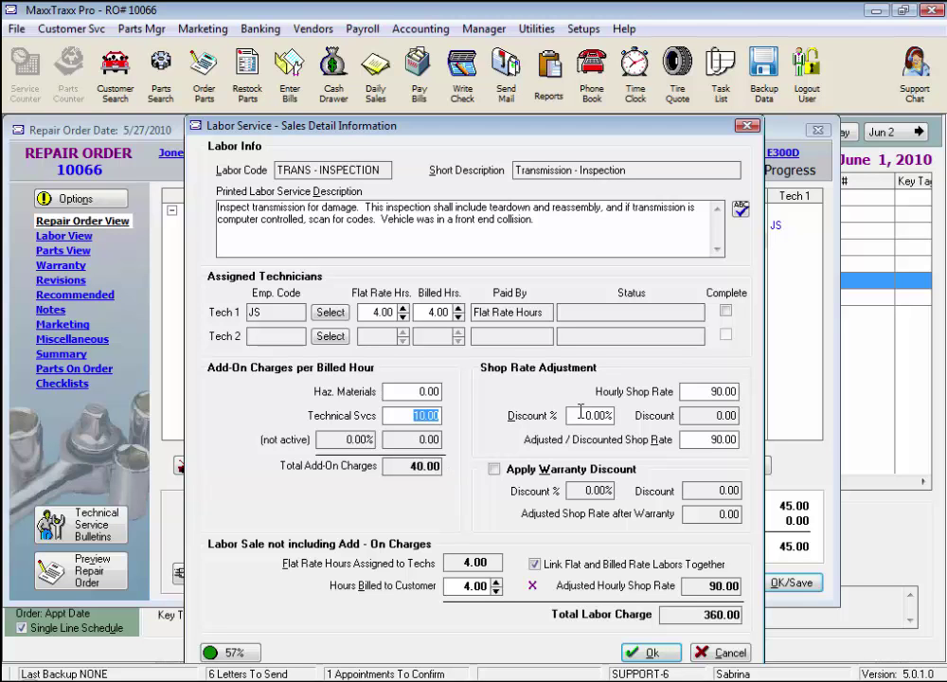
# Try a 10% labor discount, reset it to 0, and enter a 75.00 adjusted shop rate.
pyautogui.press('Tab')
pyautogui.write('10')
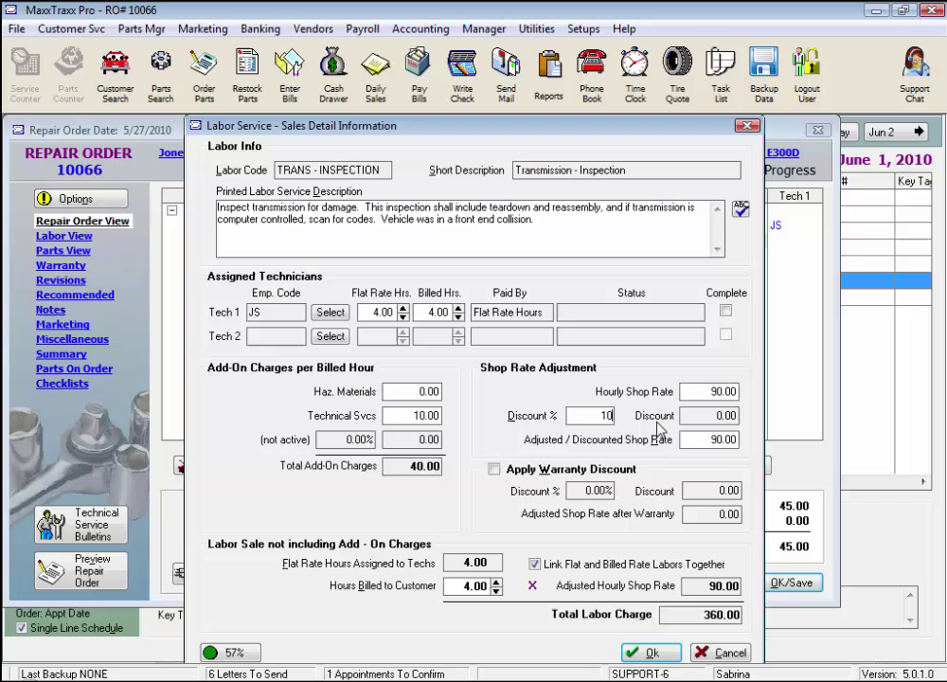
pyautogui.press('Tab')
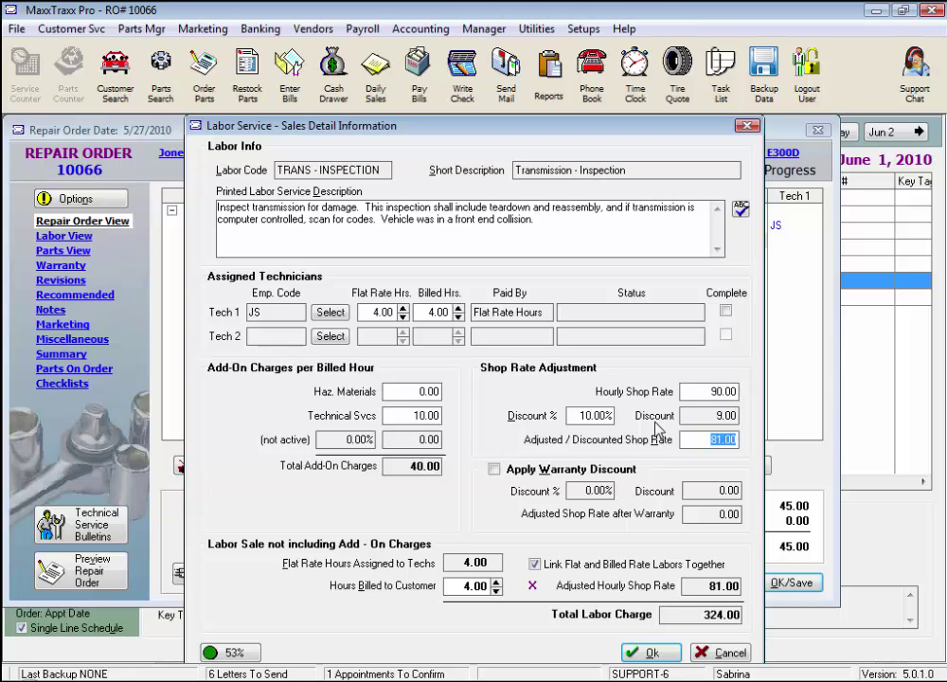
pyautogui.hotkey('shift', 'Tab')
pyautogui.write('0')
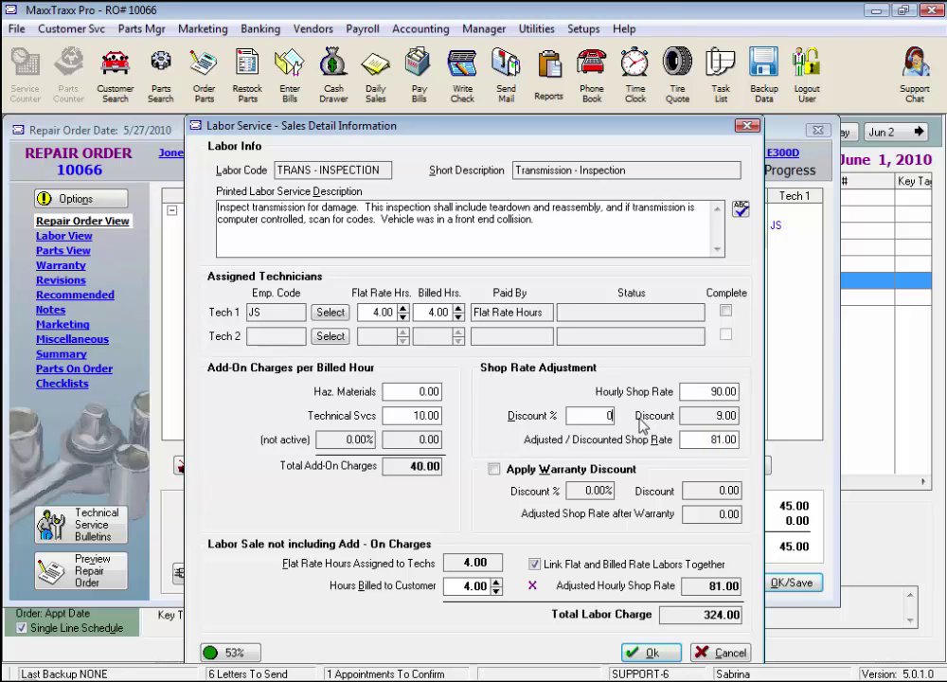
pyautogui.press('Tab')
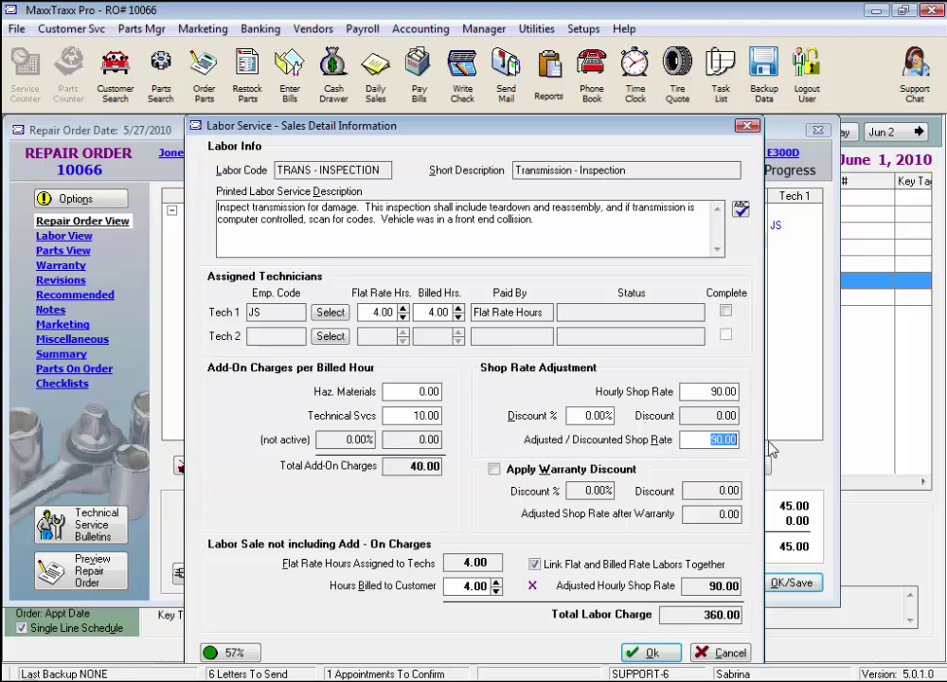
pyautogui.write('75')
pyautogui.press('Tab')
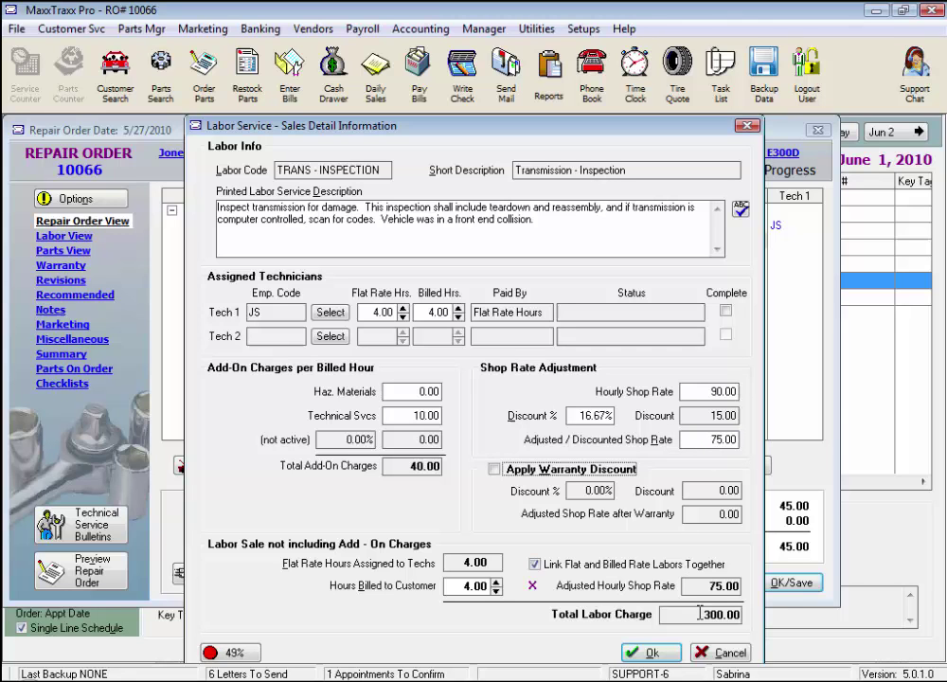
pyautogui.click(699, 614)
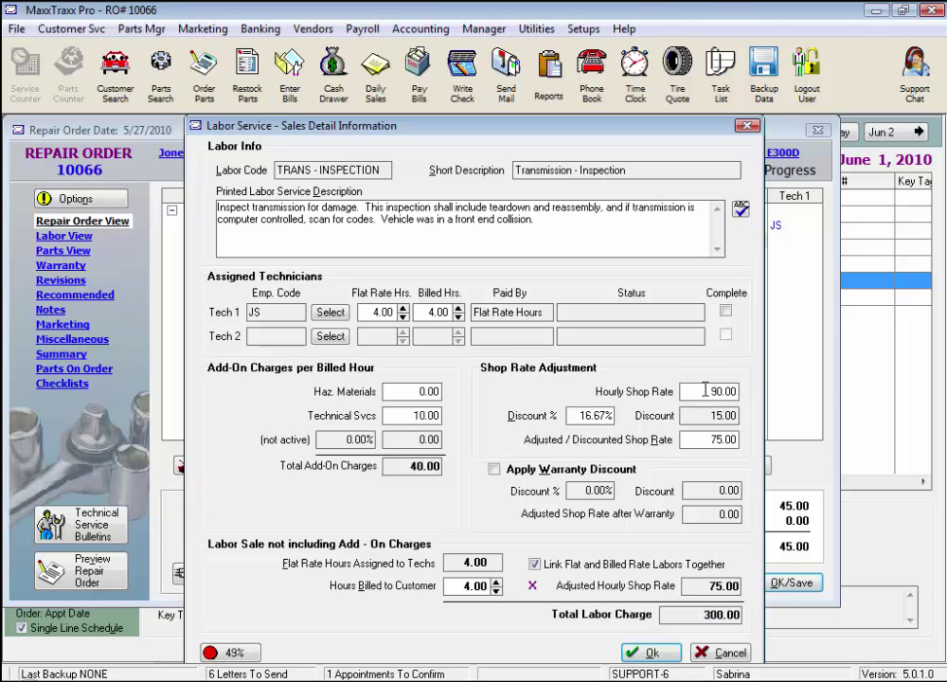
# Set the hourly shop rate to 75 with a 0% discount.
pyautogui.click(701, 391)
pyautogui.write('75')
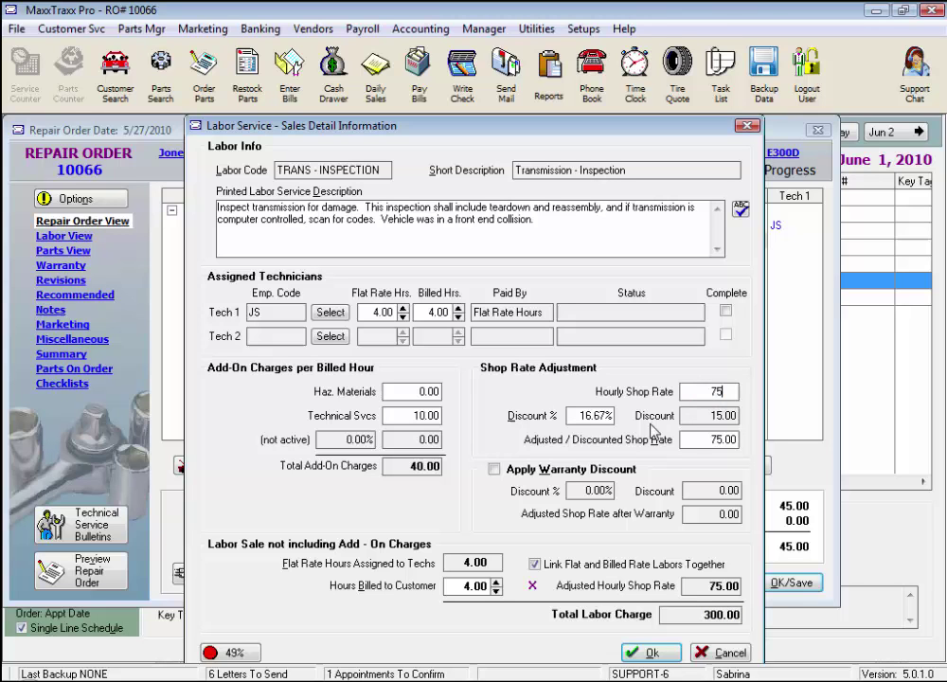
pyautogui.press('Tab')
pyautogui.write('0')
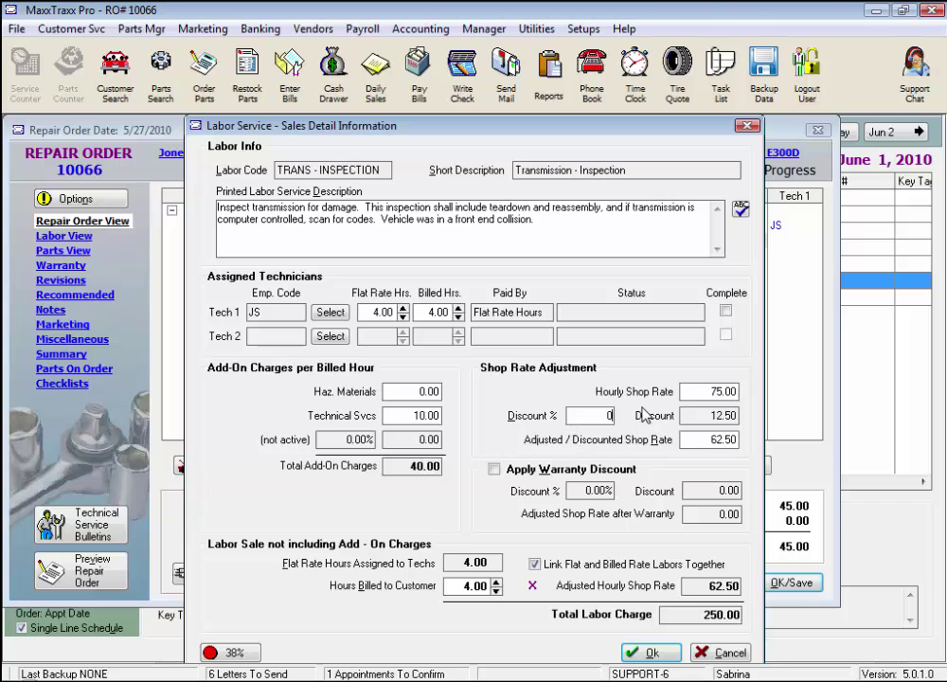
pyautogui.press('Tab')
# Clear the warranty discount and bill 4.50 hours while techs keep 4.00 flat-rate hours.
pyautogui.click(494, 469)
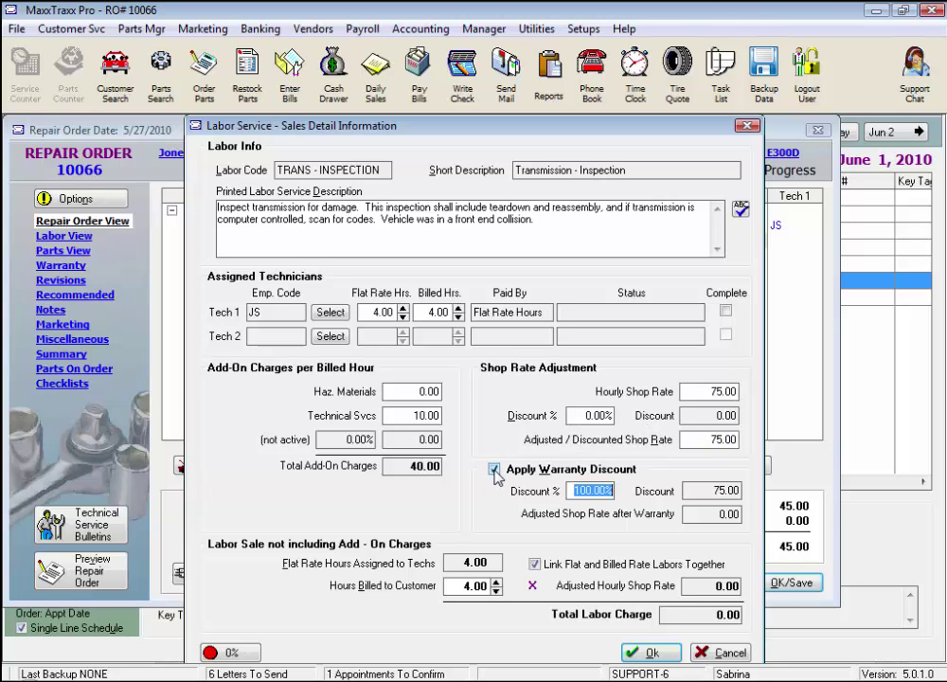
pyautogui.click(495, 470)
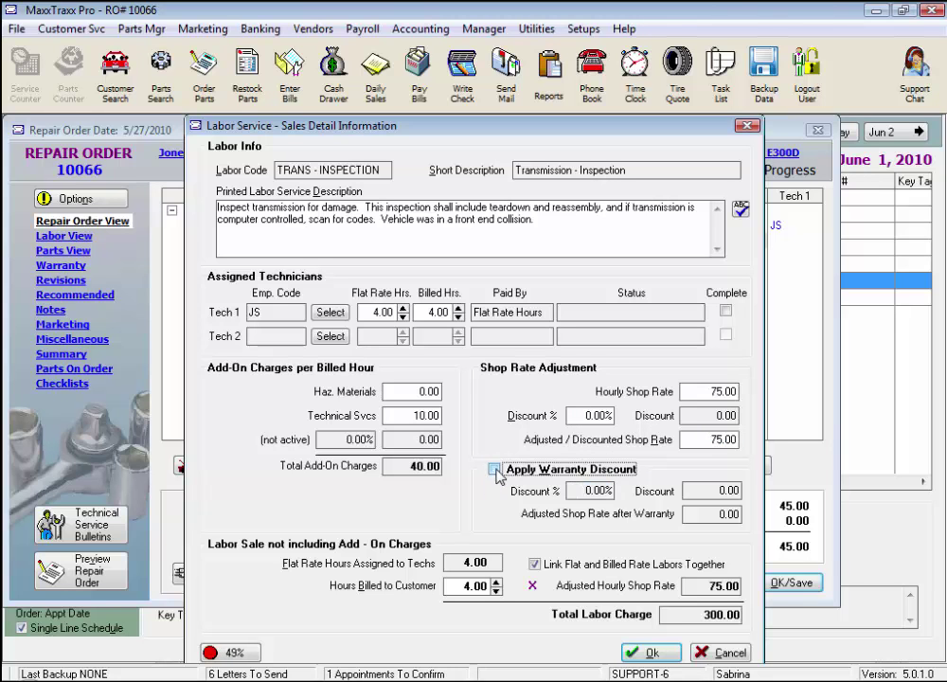
pyautogui.click(535, 565)
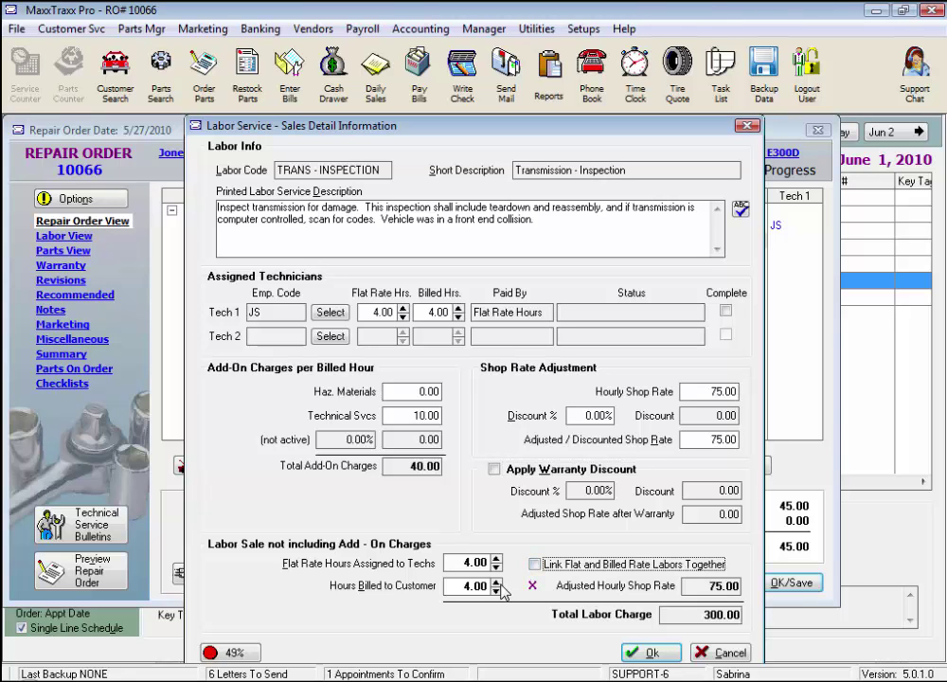
pyautogui.click(496, 582)
pyautogui.click(495, 581)
pyautogui.click(496, 582)
pyautogui.click(495, 582)
pyautogui.click(495, 581)
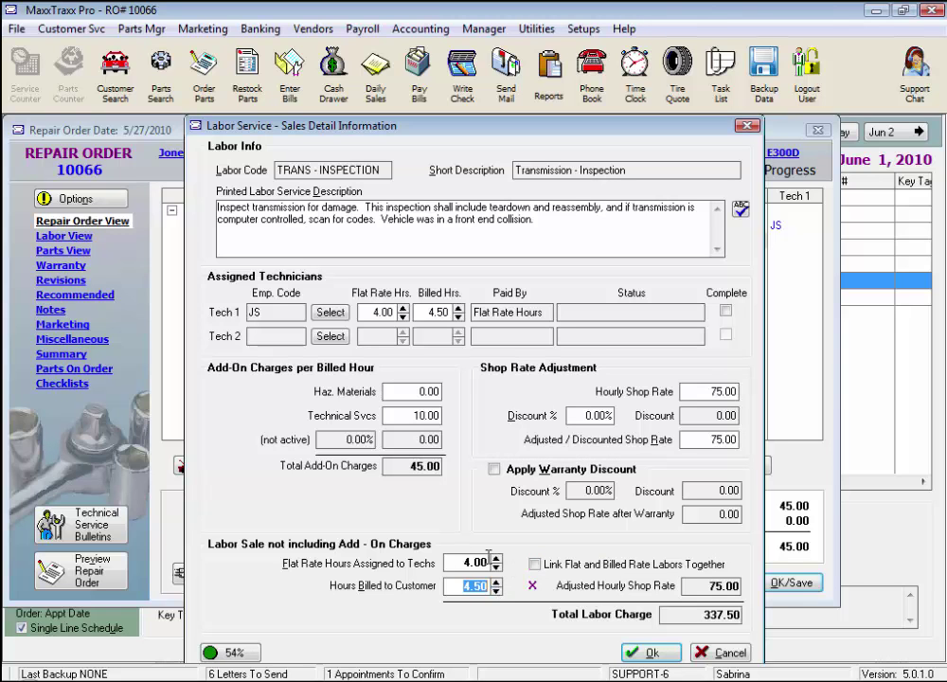
pyautogui.click(460, 560)
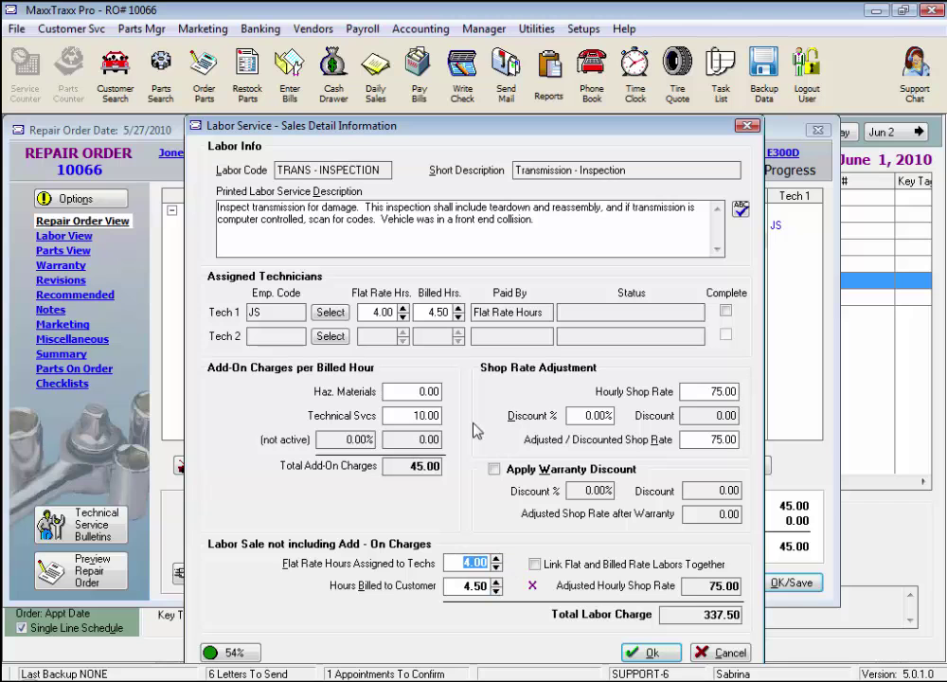
pyautogui.click(375, 312)
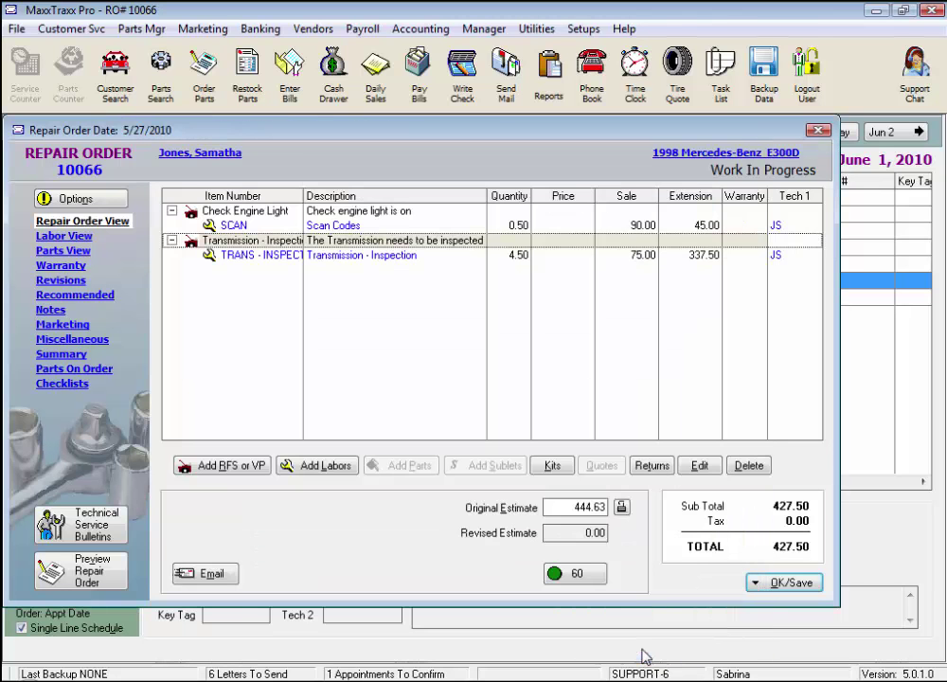
# Save the transmission labor and add an Oil & Filter - Service request found with 'oc'.
pyautogui.click(646, 654)
pyautogui.click(221, 470)
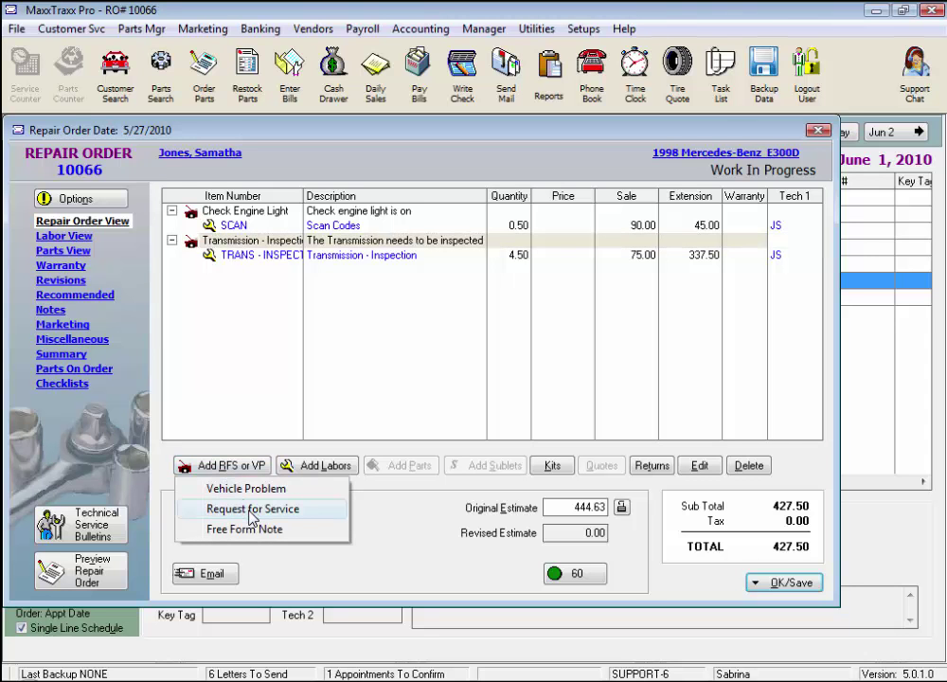
pyautogui.click(252, 509)
pyautogui.write('oc')
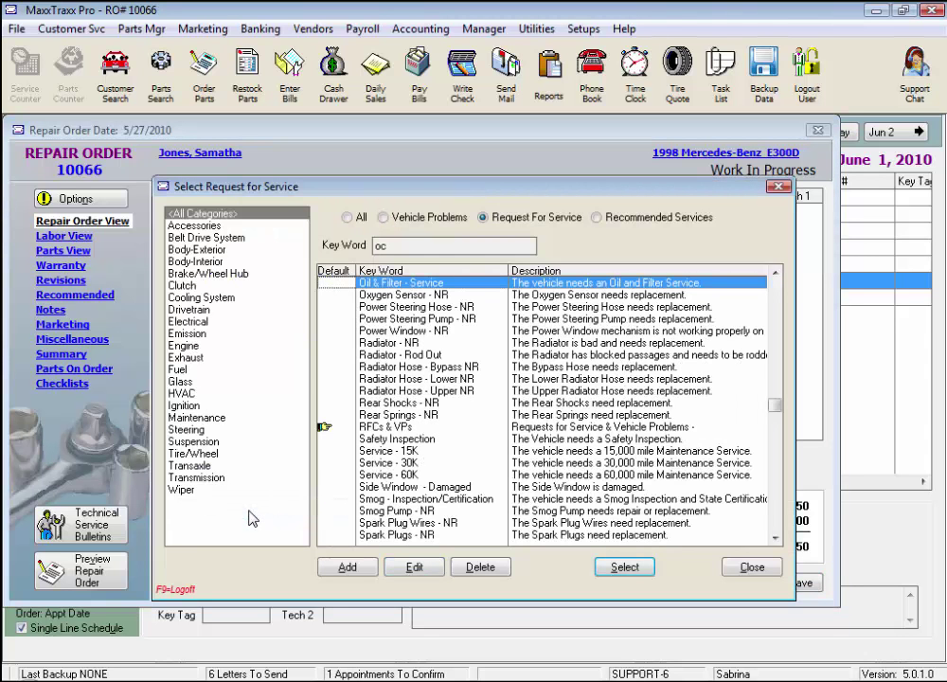
pyautogui.press('Return')
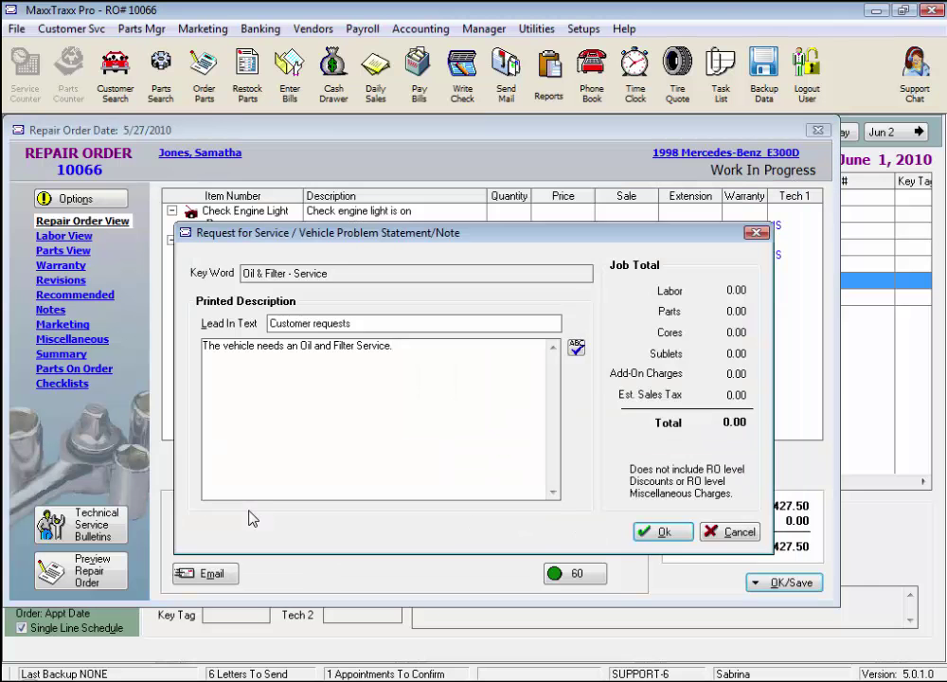
# Confirm the oil and filter request and pick OC Oil Change labor by searching 'oc'.
pyautogui.click(677, 540)
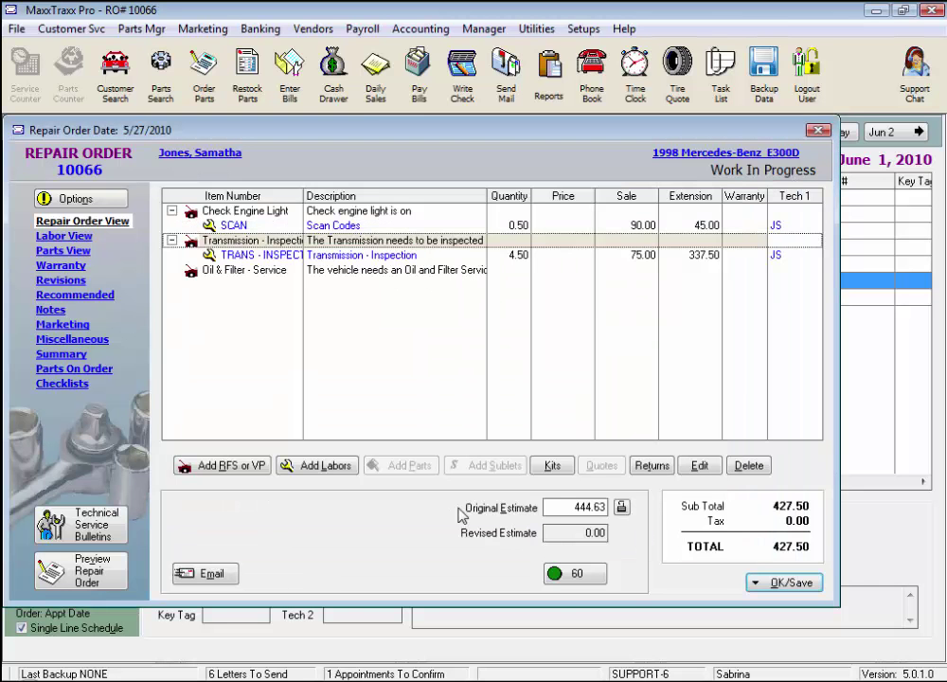
pyautogui.click(339, 470)
pyautogui.click(342, 488)
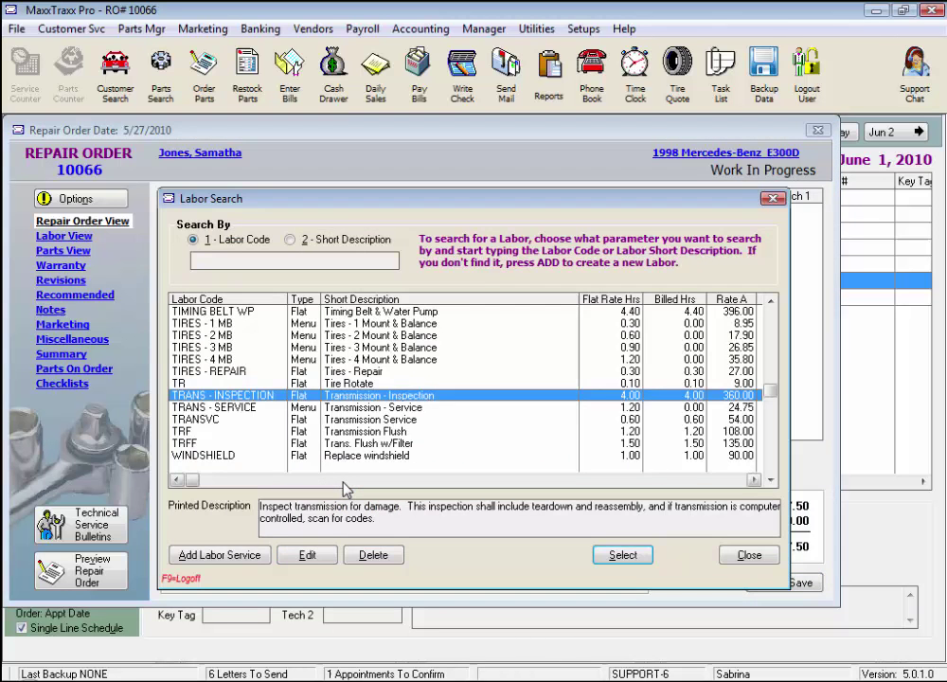
pyautogui.write('oc')
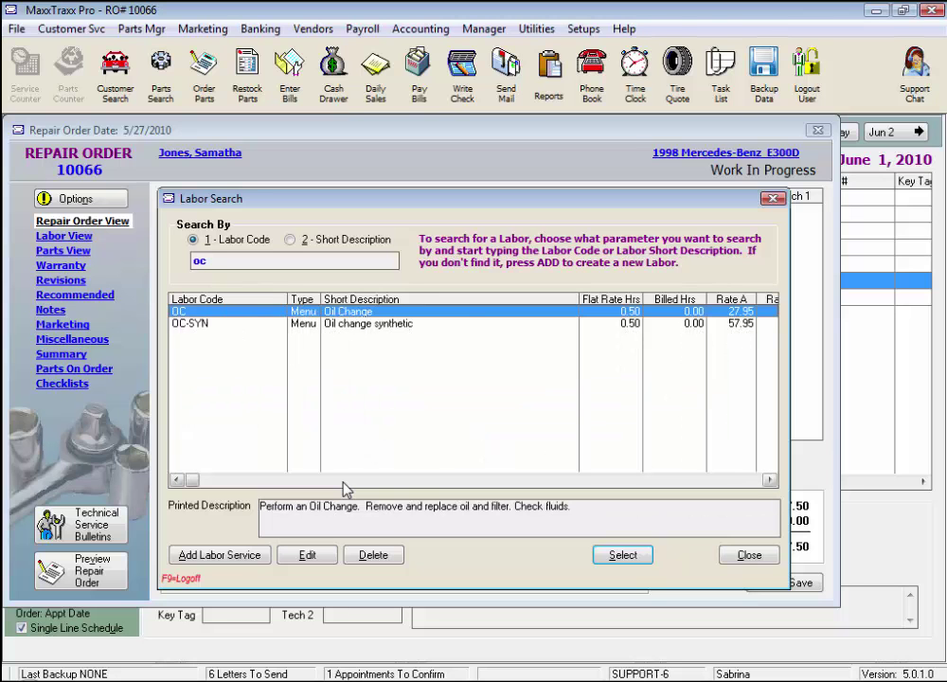
pyautogui.press('Return')
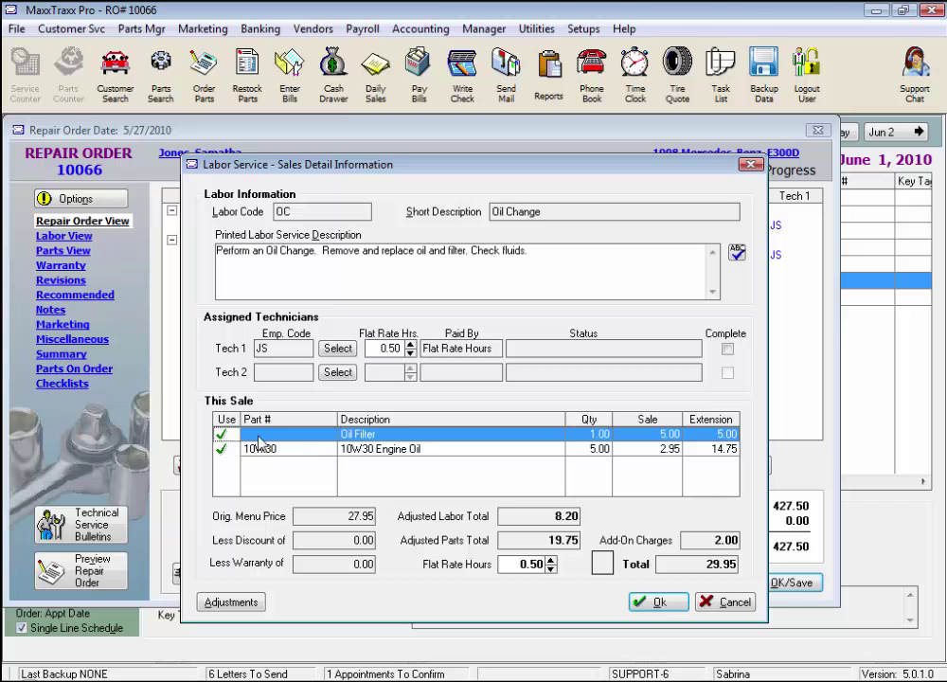
# Toggle the Oil Filter Use checkbox to compare labor totals, leaving the filter included.
pyautogui.click(736, 566)
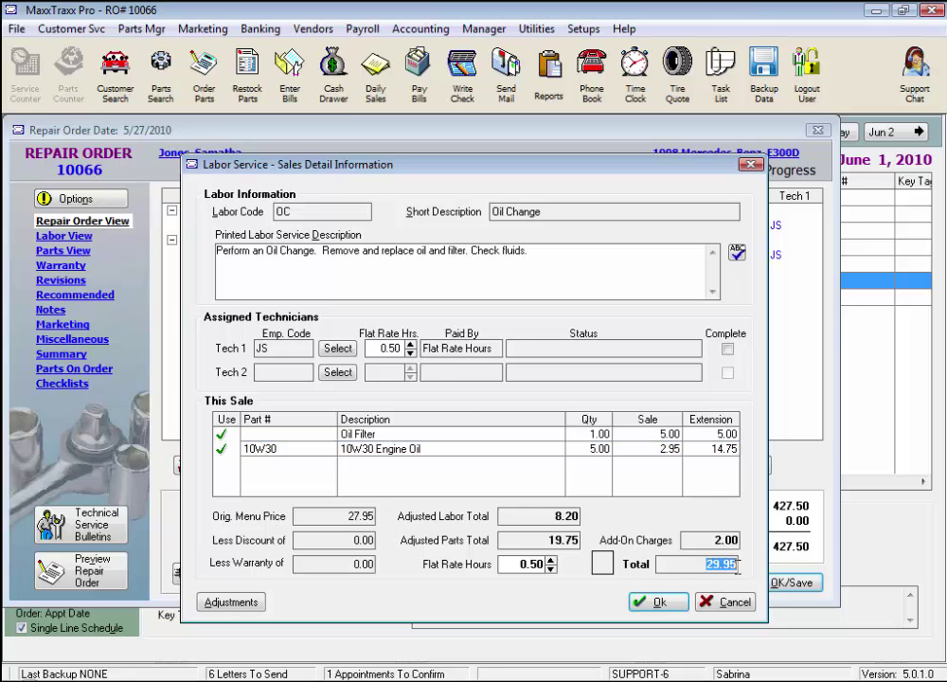
pyautogui.click(221, 435)
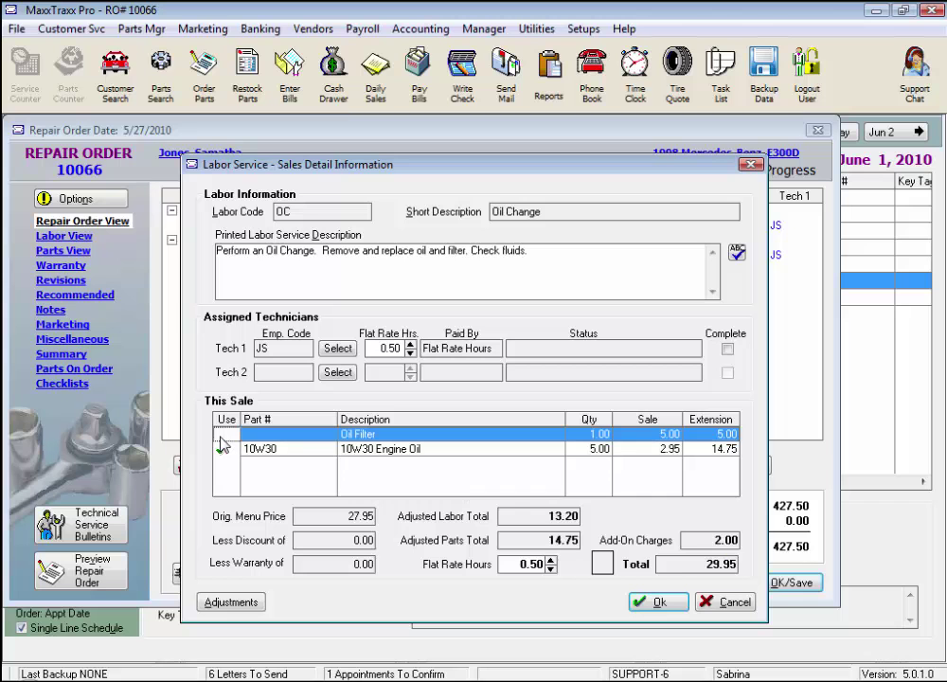
pyautogui.click(514, 517)
pyautogui.click(715, 566)
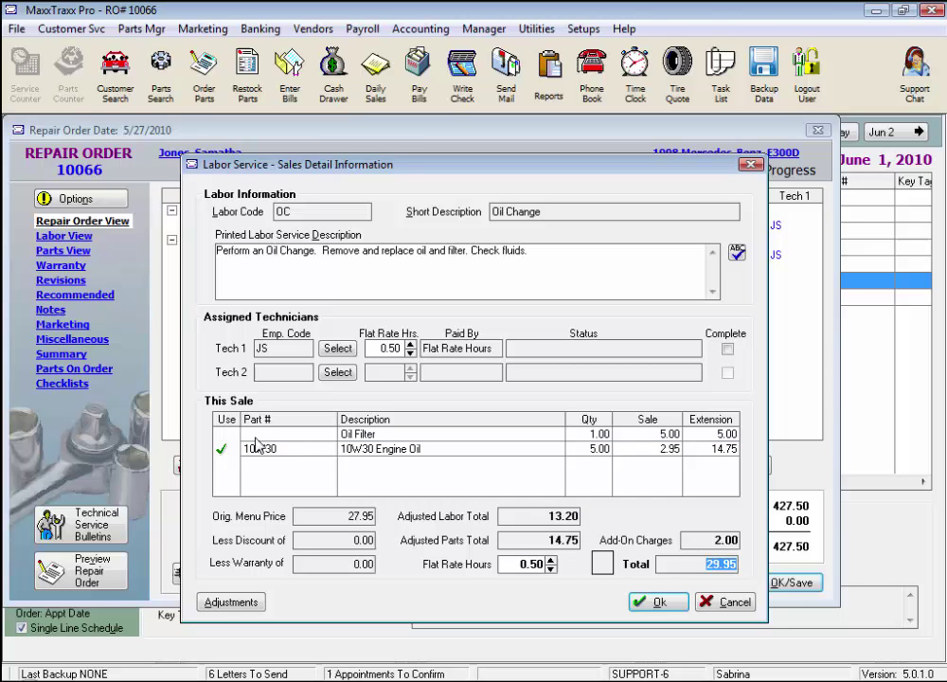
pyautogui.click(222, 436)
pyautogui.click(222, 436)
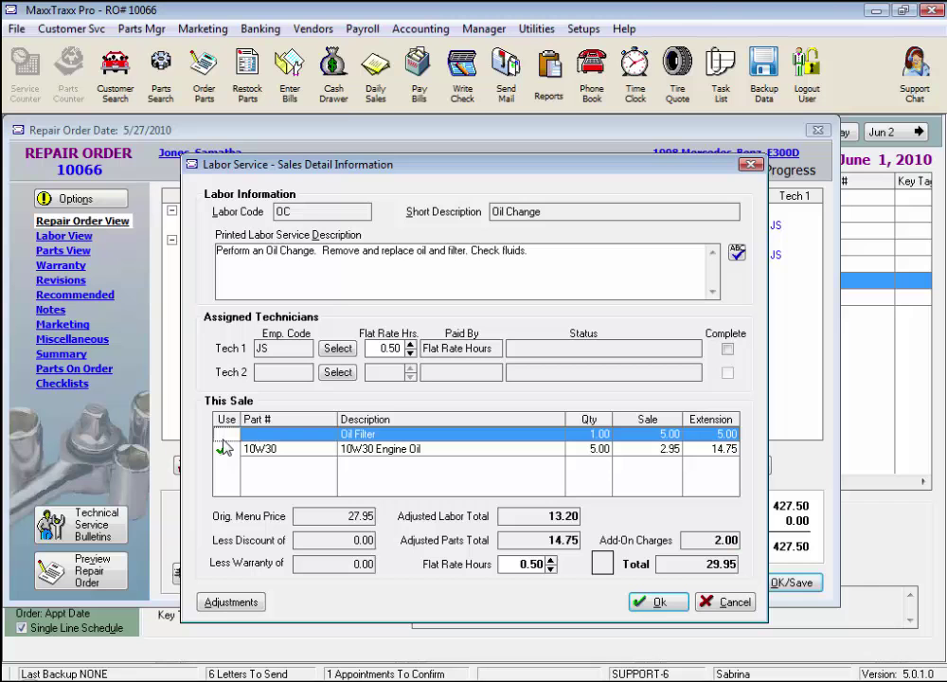
pyautogui.click(222, 437)
pyautogui.click(222, 437)
pyautogui.click(222, 436)
pyautogui.doubleClick(559, 516)
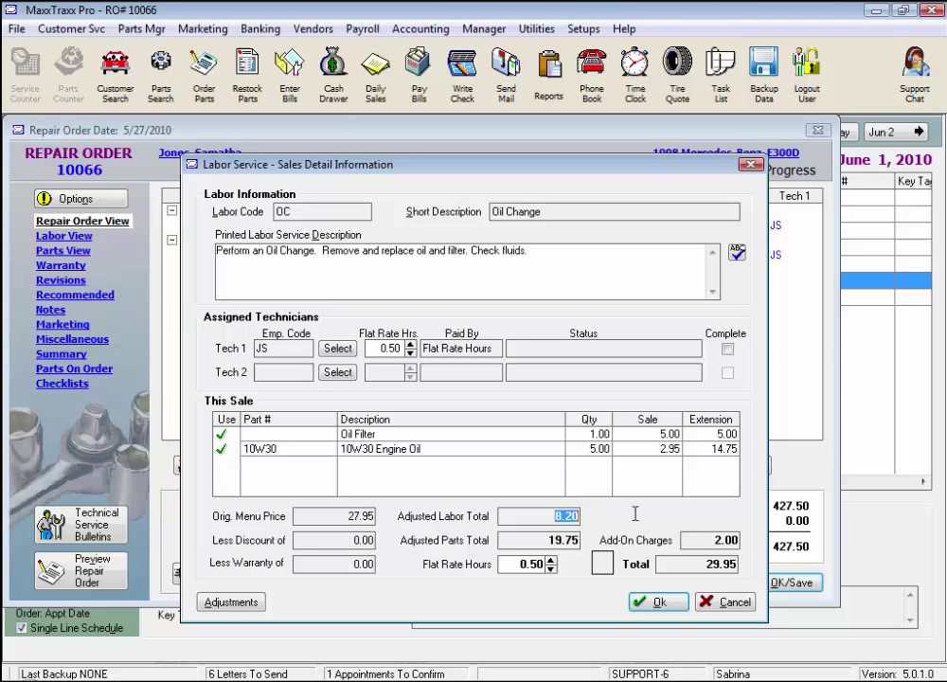
pyautogui.click(222, 437)
pyautogui.click(222, 437)
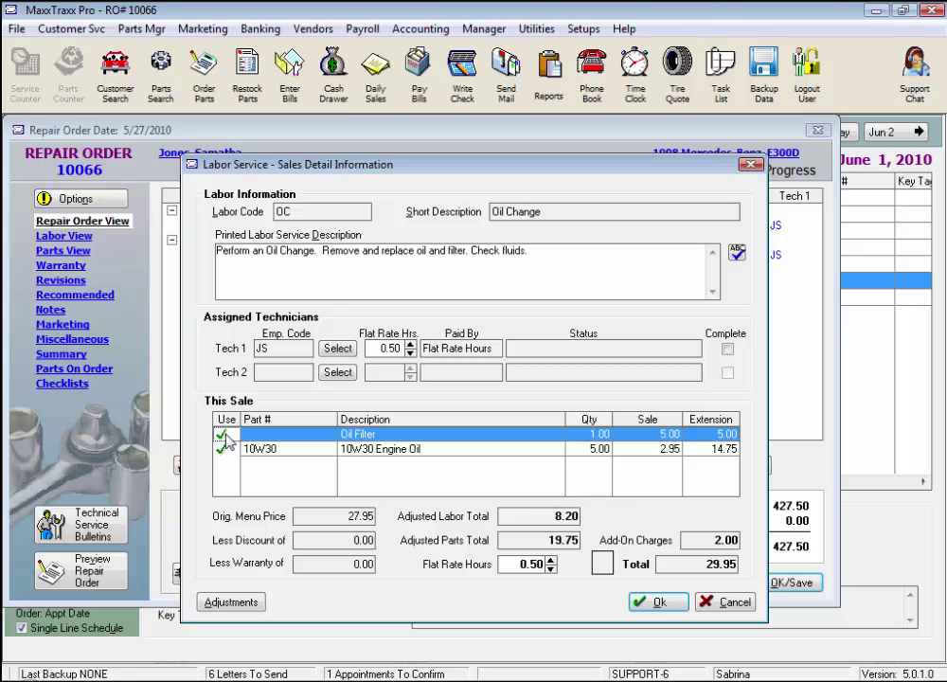
# Lower the Oil Change flat-rate hours to 0.30 and add the labor to the order.
pyautogui.click(550, 569)
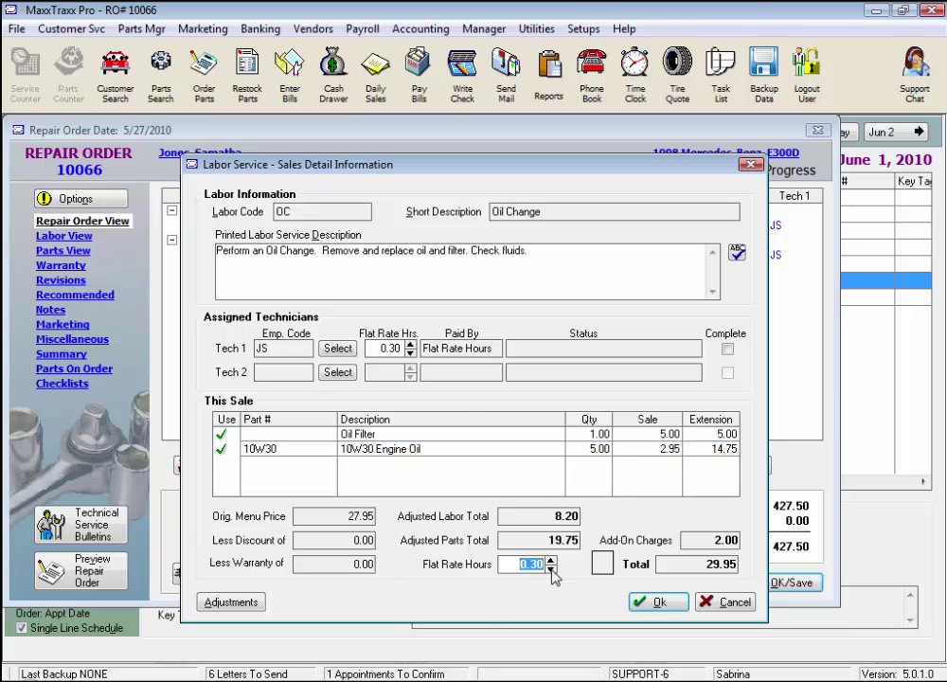
pyautogui.click(544, 516)
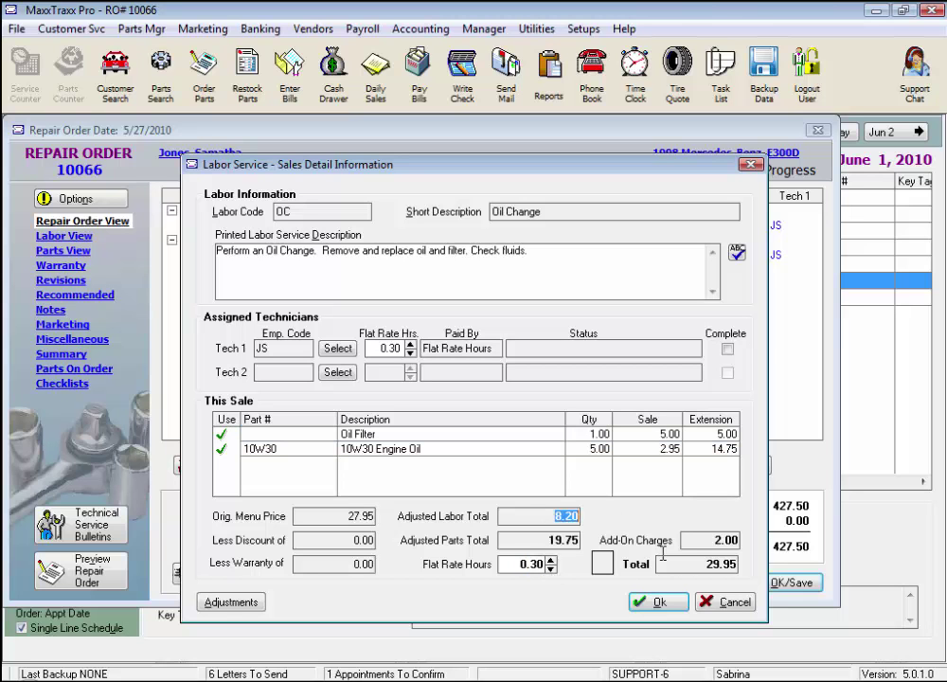
pyautogui.click(698, 565)
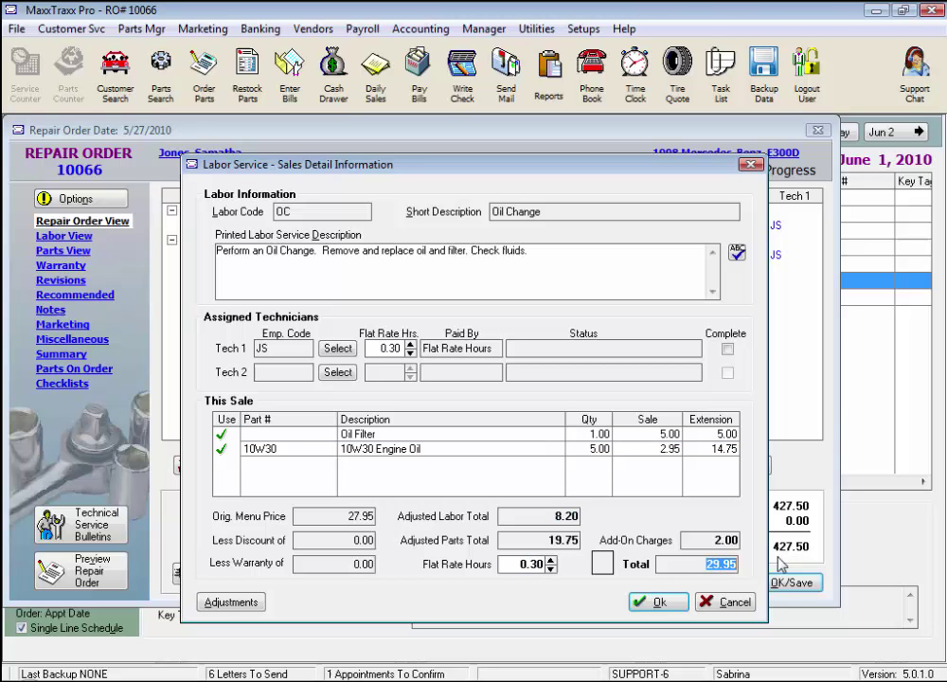
pyautogui.click(680, 603)
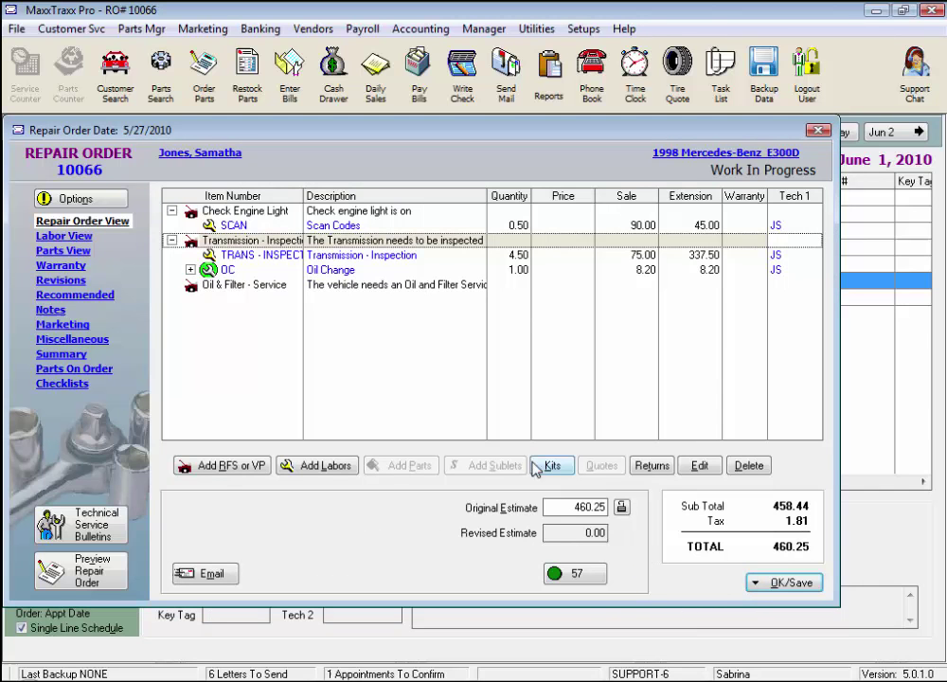
# Reopen the TRANS - INSPECTION labor details and move to the end of its printed description.
pyautogui.doubleClick(338, 259)
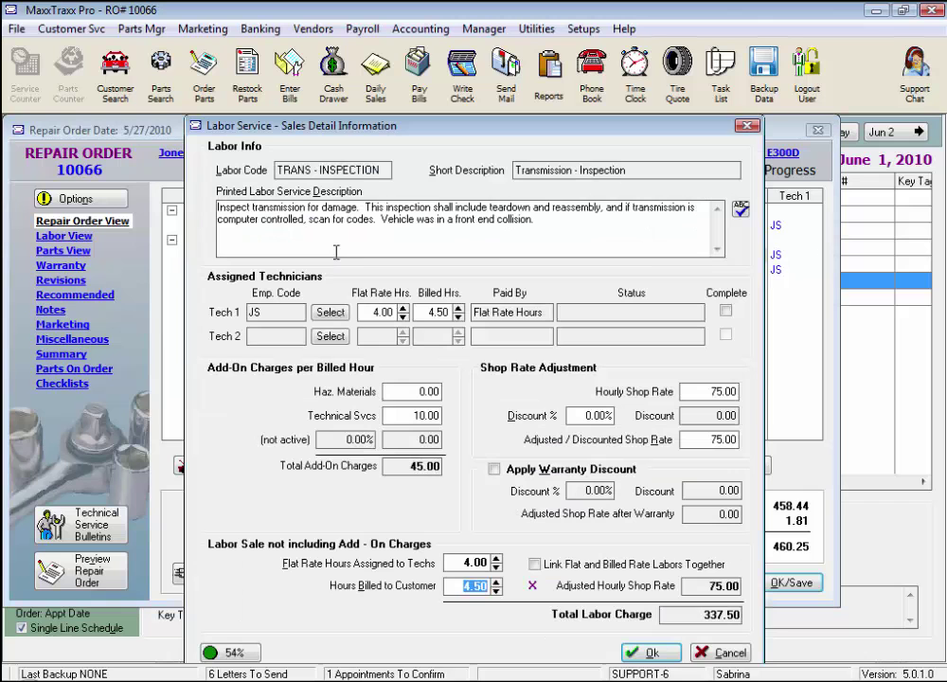
pyautogui.click(553, 220)
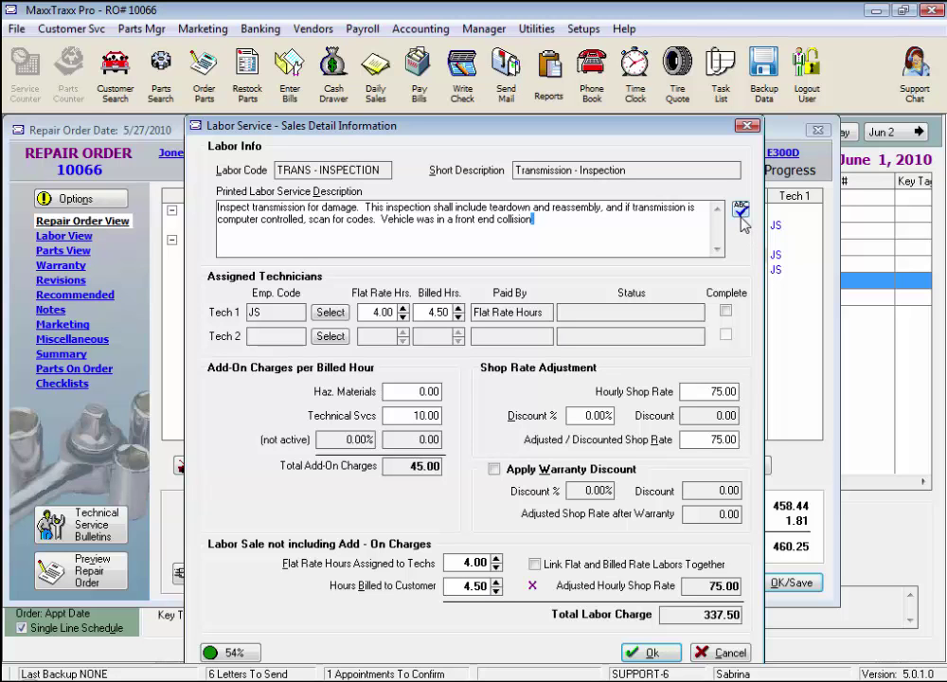
# Assign technician PB as Tech 1 on the inspection and tick its Complete box.
pyautogui.click(331, 311)
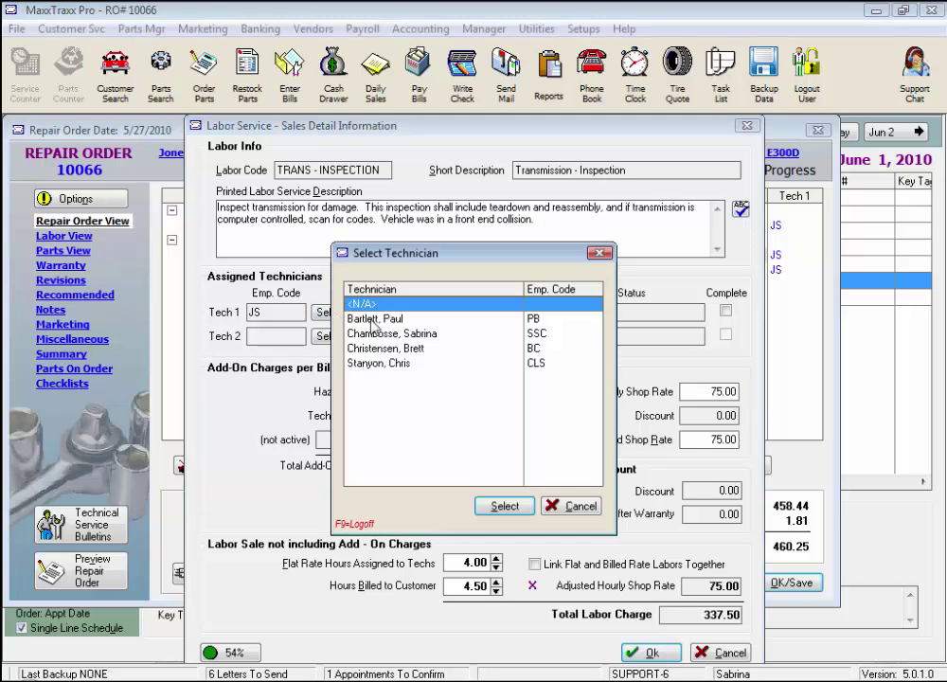
pyautogui.doubleClick(372, 320)
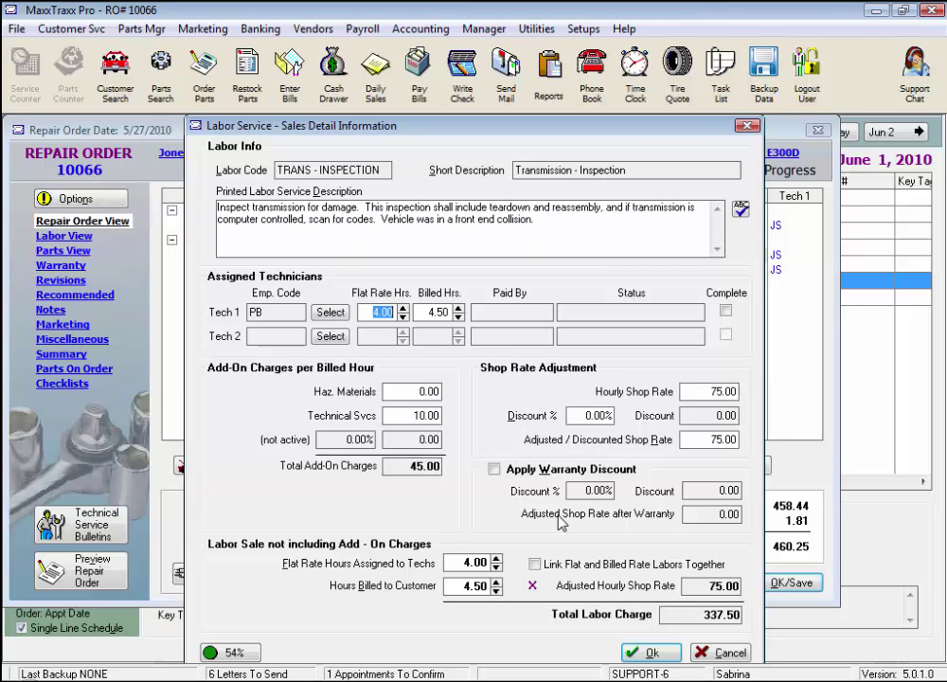
pyautogui.click(725, 312)
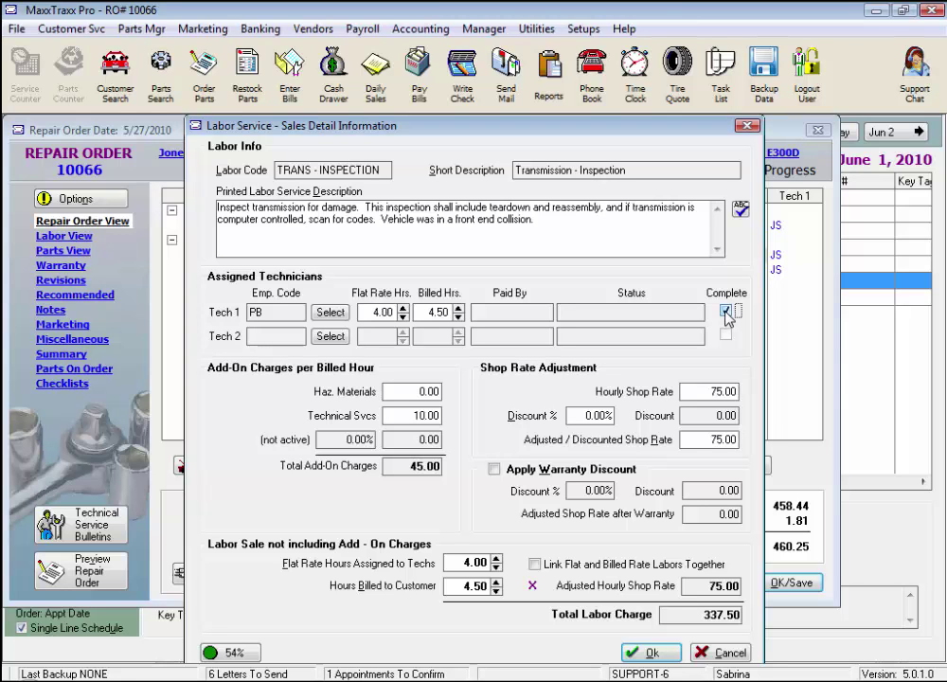
pyautogui.click(726, 312)
pyautogui.click(726, 312)
# Select the tech's 4.00 flat-rate hours value for the inspection labor.
pyautogui.click(391, 309)
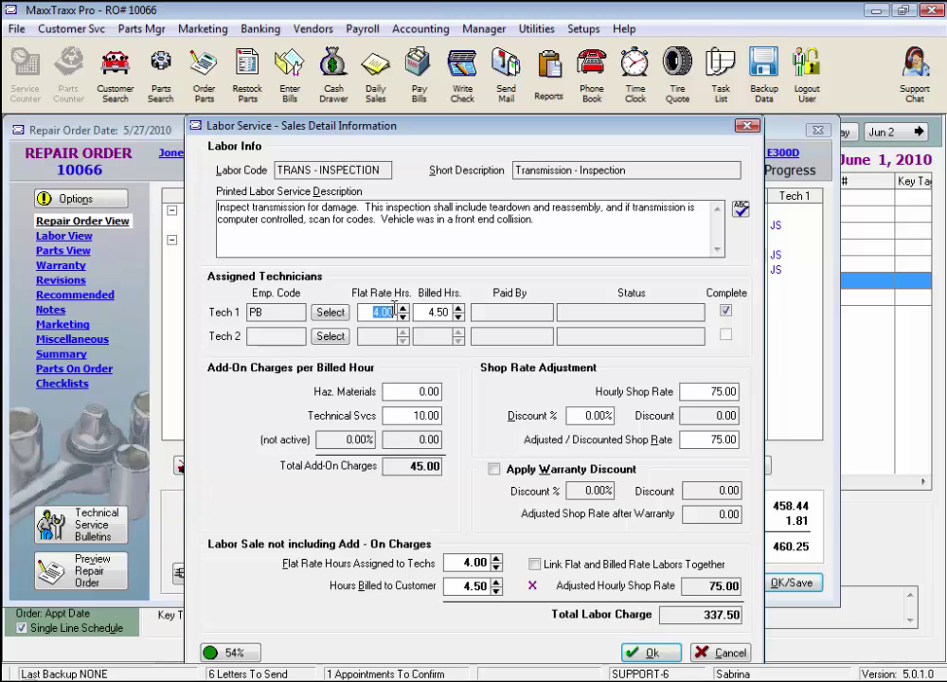
pyautogui.click(389, 311)
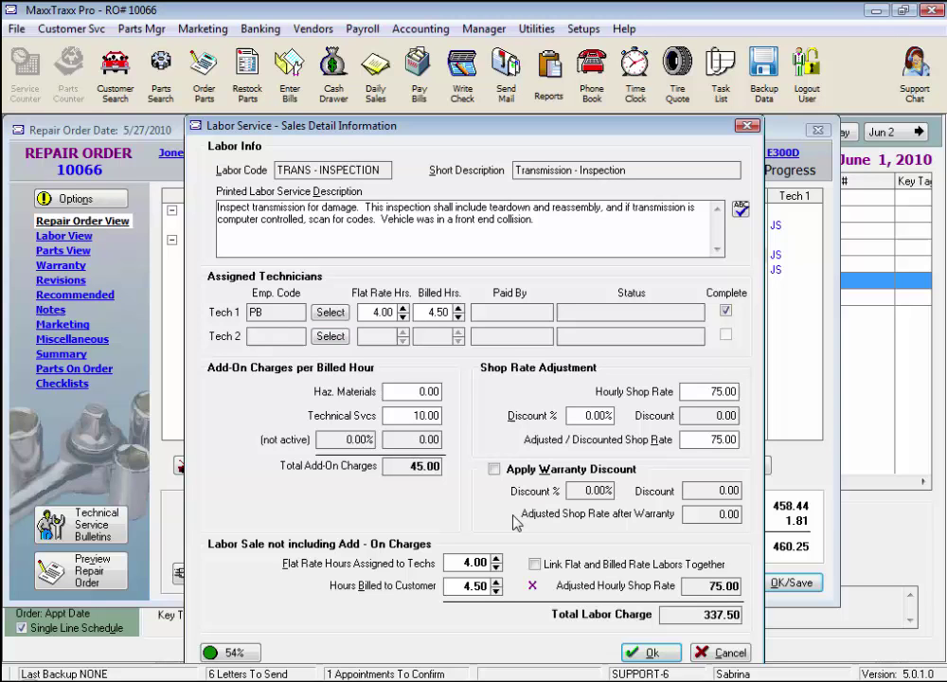
pyautogui.click(455, 561)
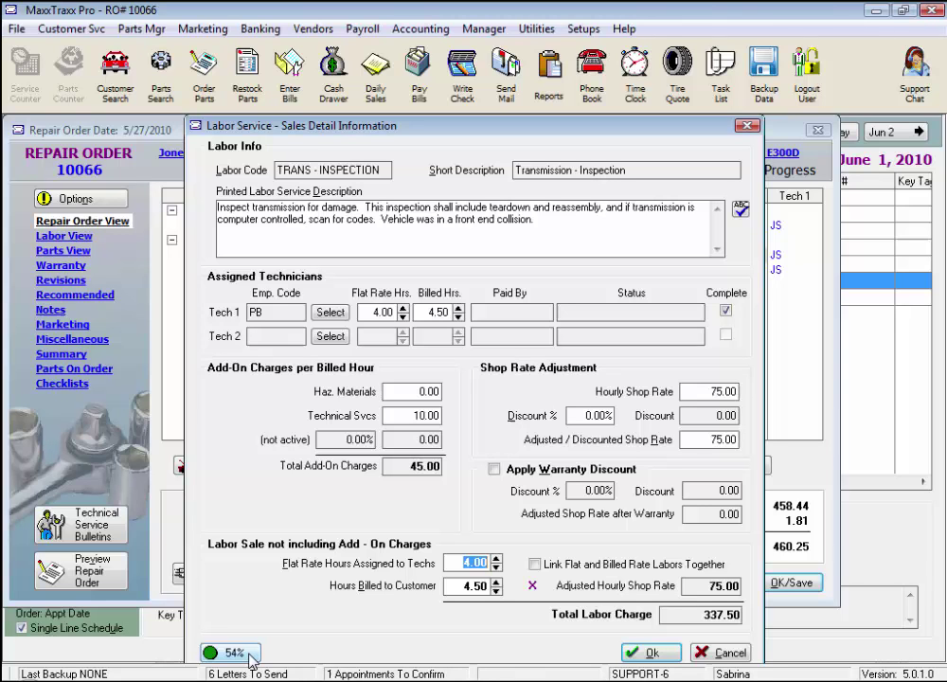
# Confirm the inspection labor changes and choose Save Only for repair order 10066.
pyautogui.click(637, 656)
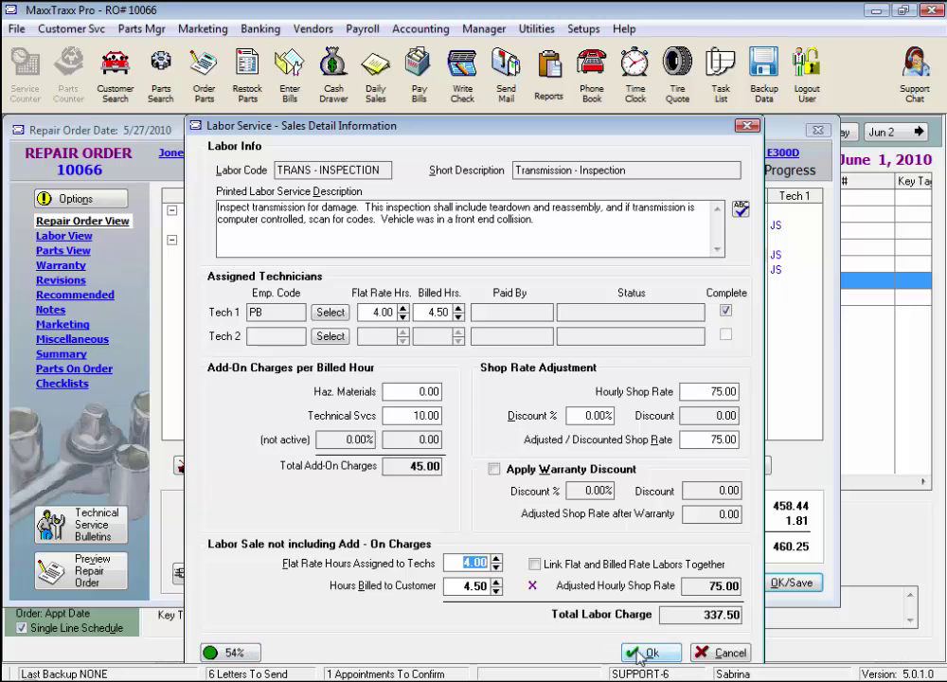
pyautogui.click(756, 582)
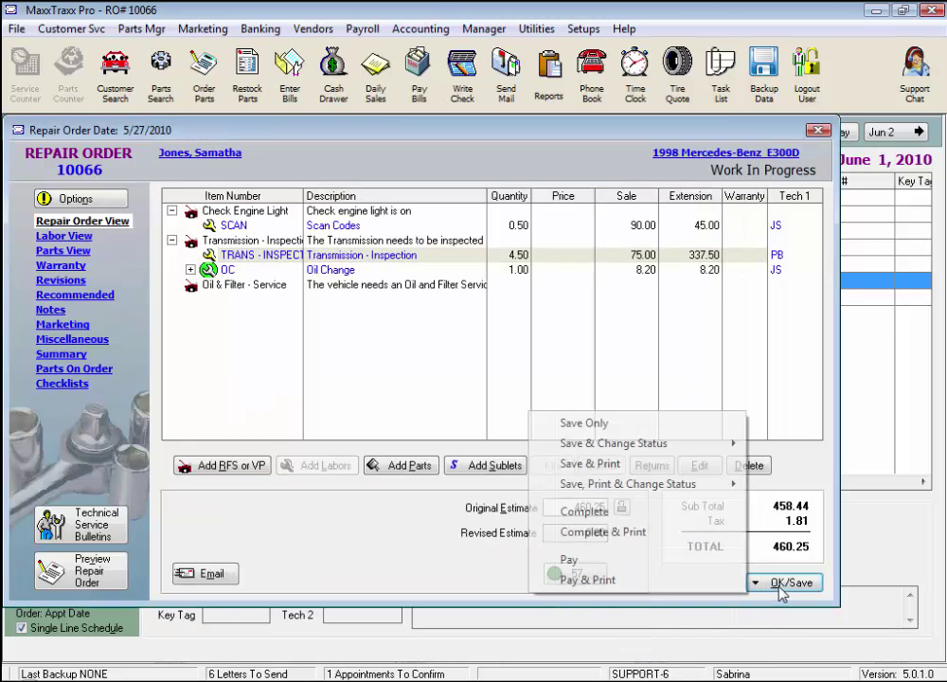
pyautogui.click(623, 426)
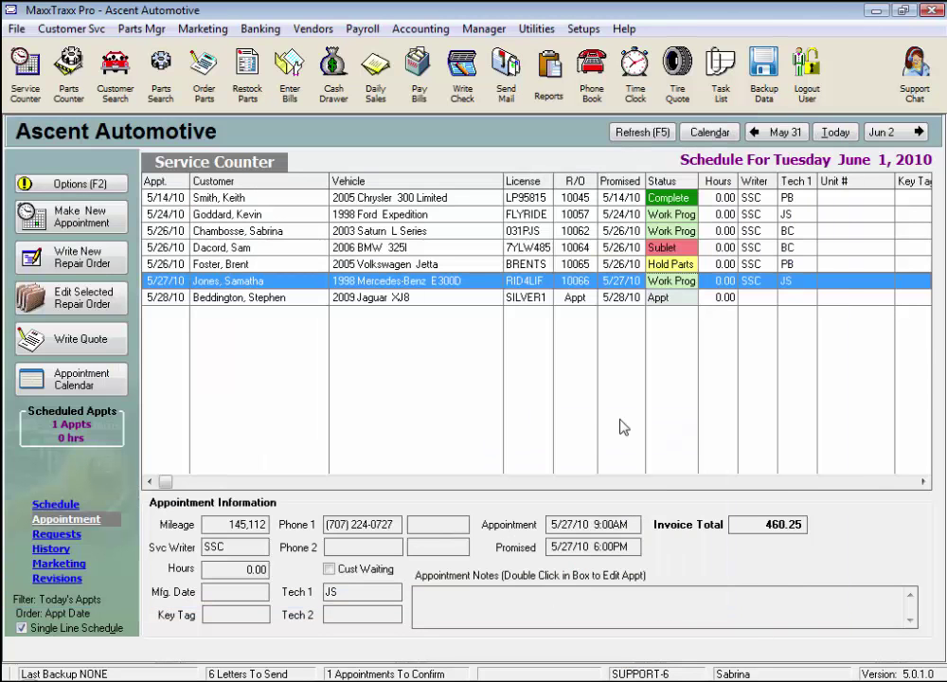